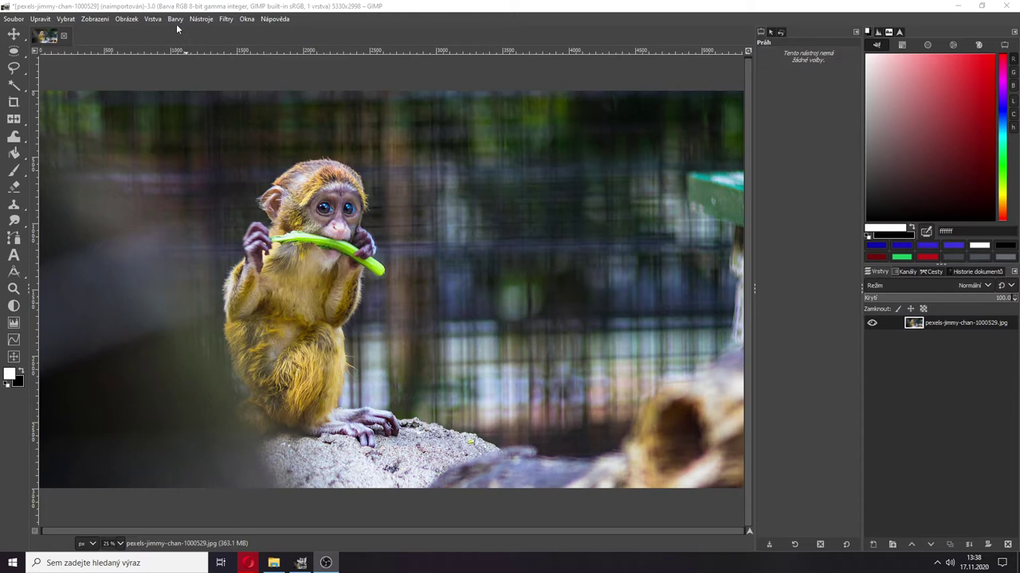
Apply the automatic white balance correction to the monkey photo.
{"action": "left_click", "coordinate": [174, 19]}
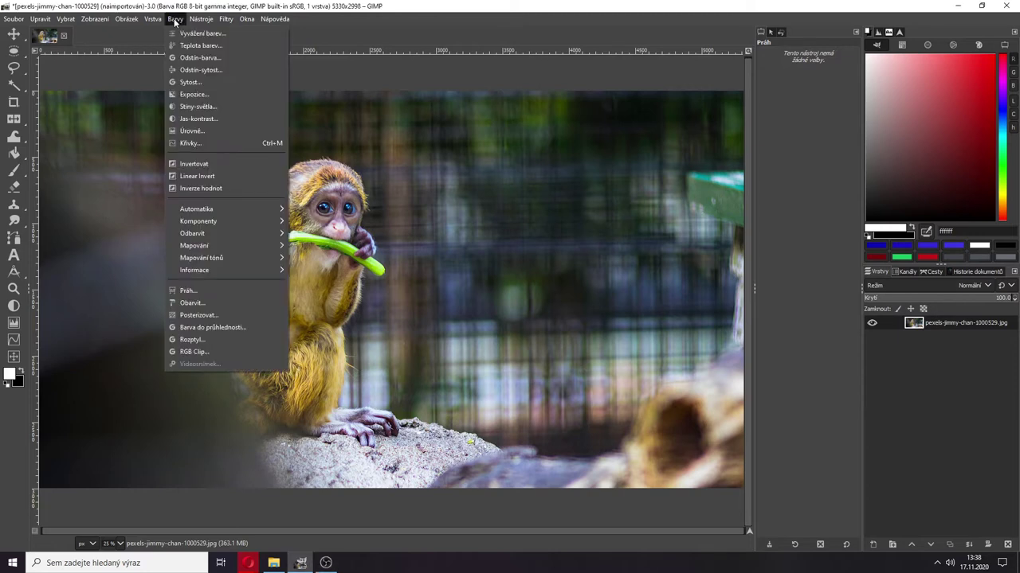
{"action": "mouse_move", "coordinate": [243, 208]}
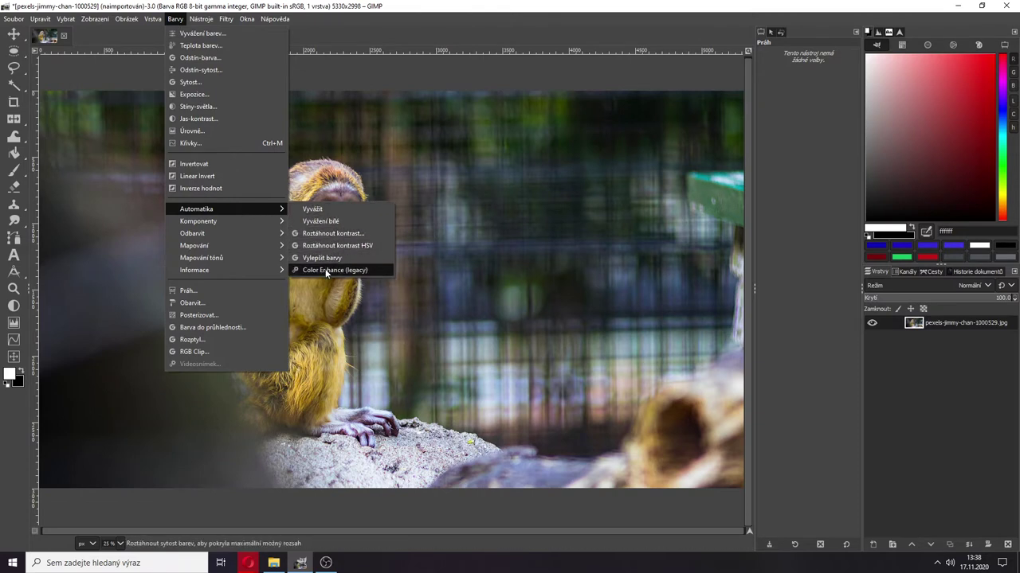
{"action": "left_click", "coordinate": [318, 221]}
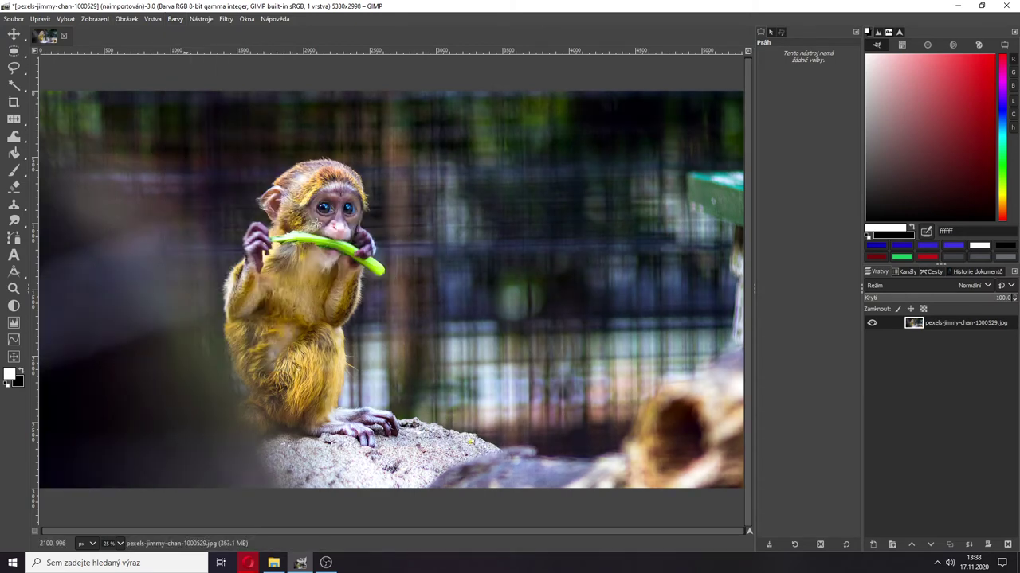
Try a second automatic color correction on the monkey photo, and undo it.
{"action": "left_click", "coordinate": [125, 19]}
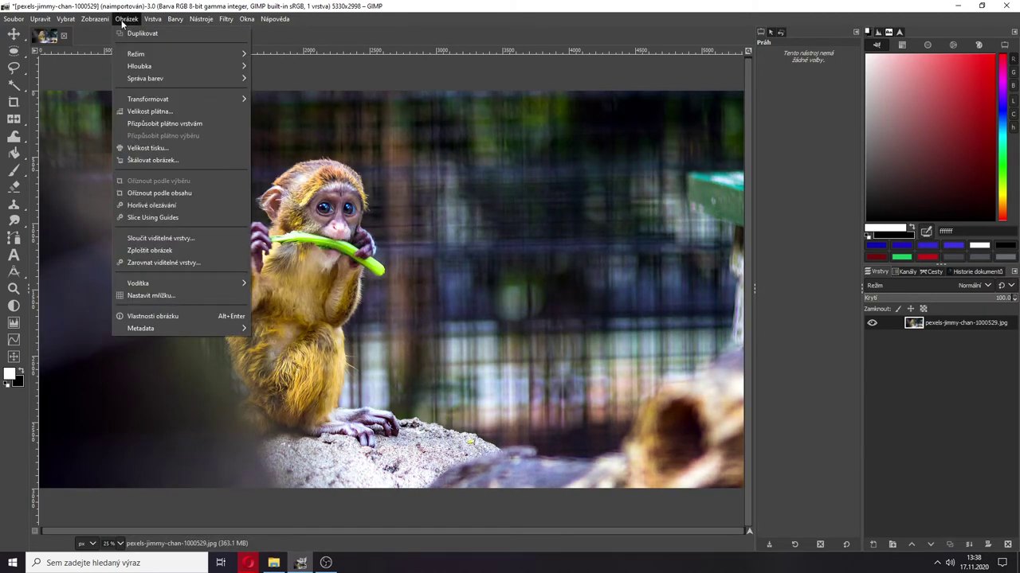
{"action": "mouse_move", "coordinate": [175, 19]}
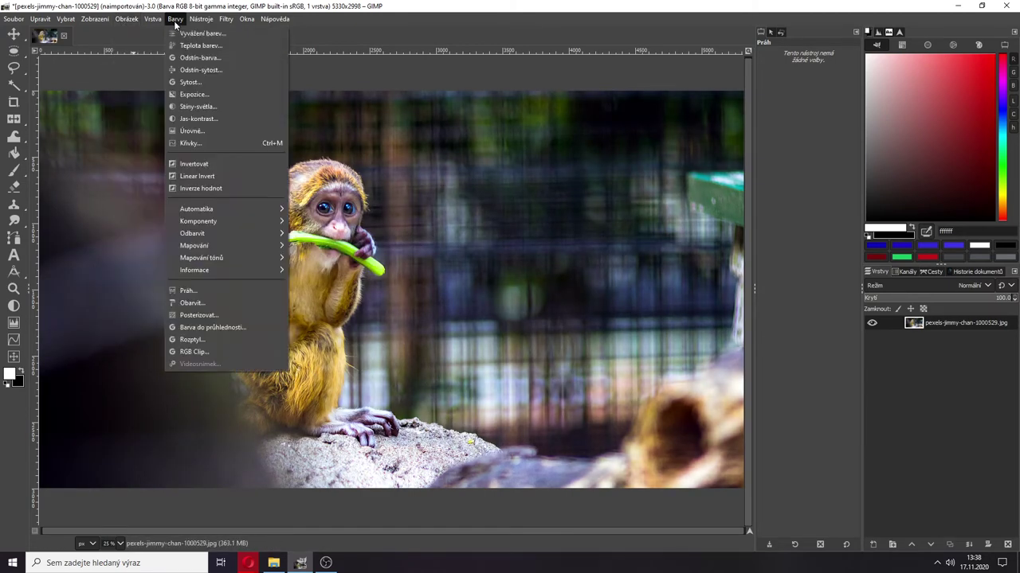
{"action": "mouse_move", "coordinate": [219, 208]}
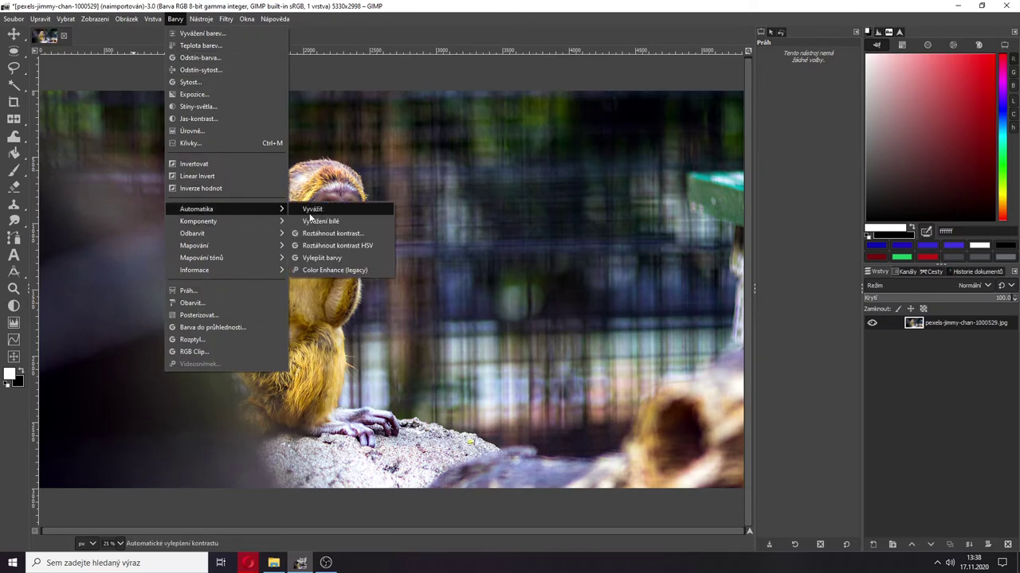
{"action": "left_click", "coordinate": [318, 220]}
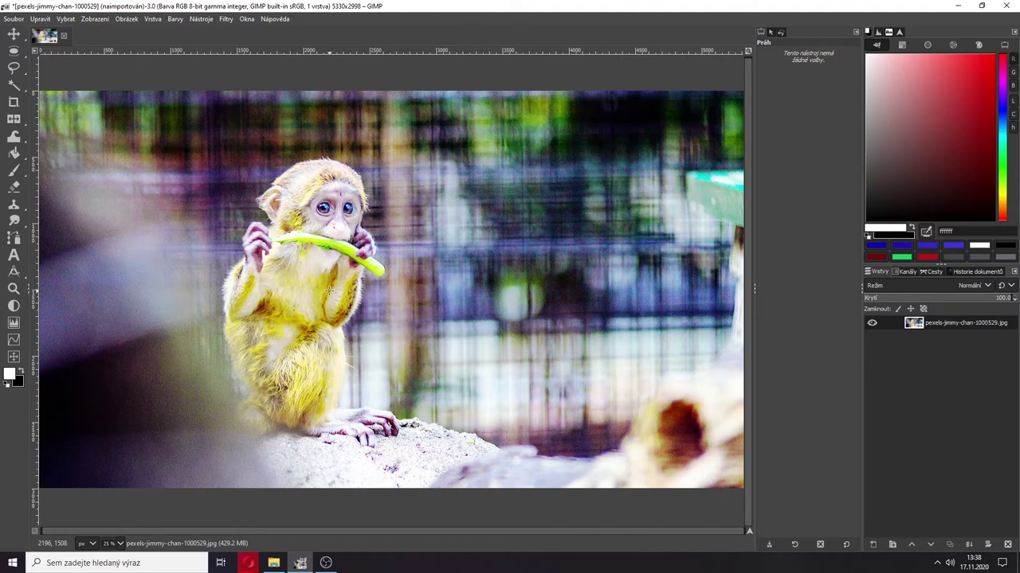
{"action": "key", "text": "ctrl+z"}
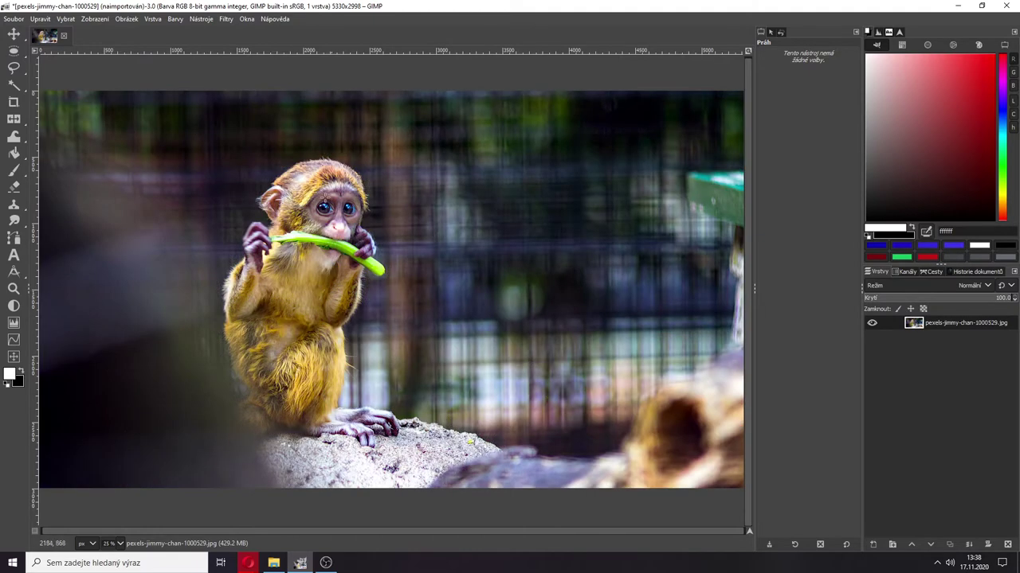
Preview the Color to Gray conversion on the photo, try other radius values, and cancel it.
{"action": "left_click", "coordinate": [151, 21]}
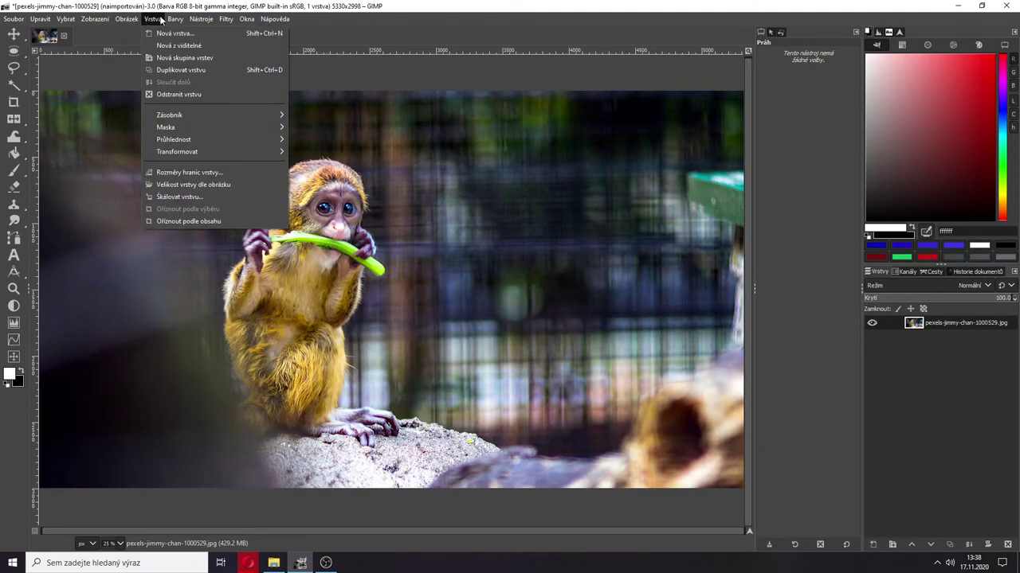
{"action": "mouse_move", "coordinate": [179, 19]}
{"action": "mouse_move", "coordinate": [217, 234]}
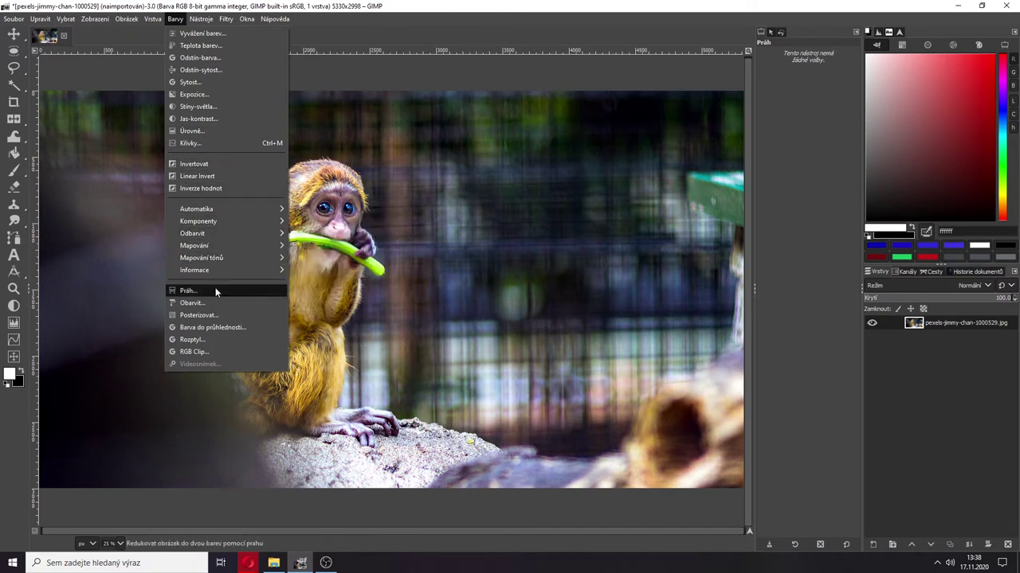
{"action": "mouse_move", "coordinate": [266, 234]}
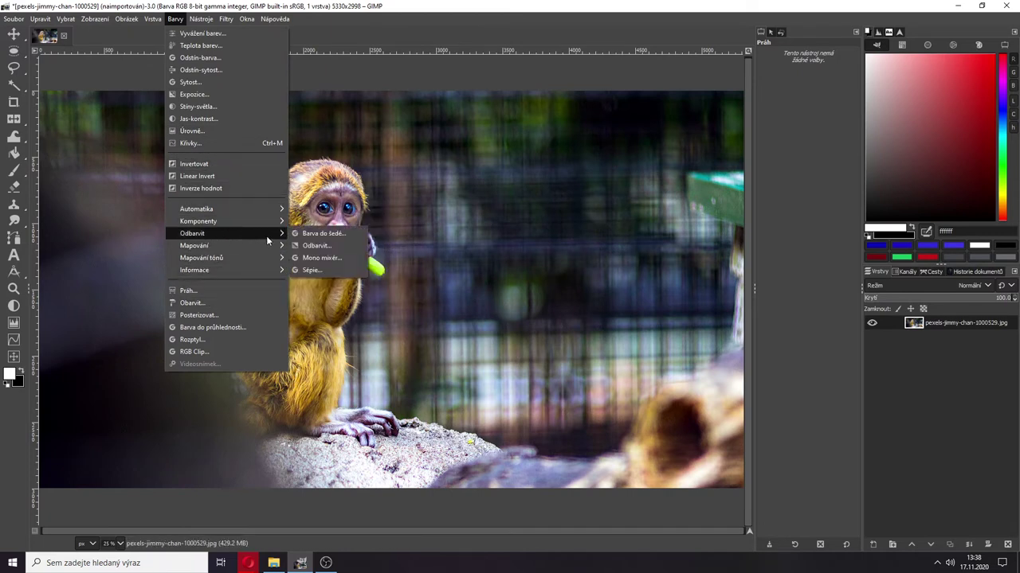
{"action": "left_click", "coordinate": [323, 233]}
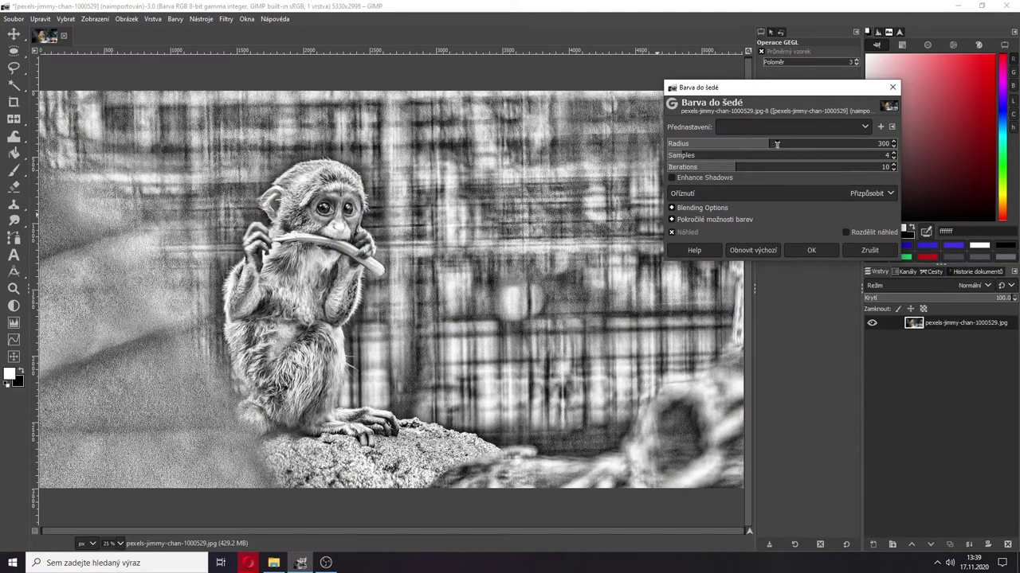
{"action": "left_click", "coordinate": [777, 144]}
{"action": "left_click", "coordinate": [798, 143]}
{"action": "left_click", "coordinate": [855, 251]}
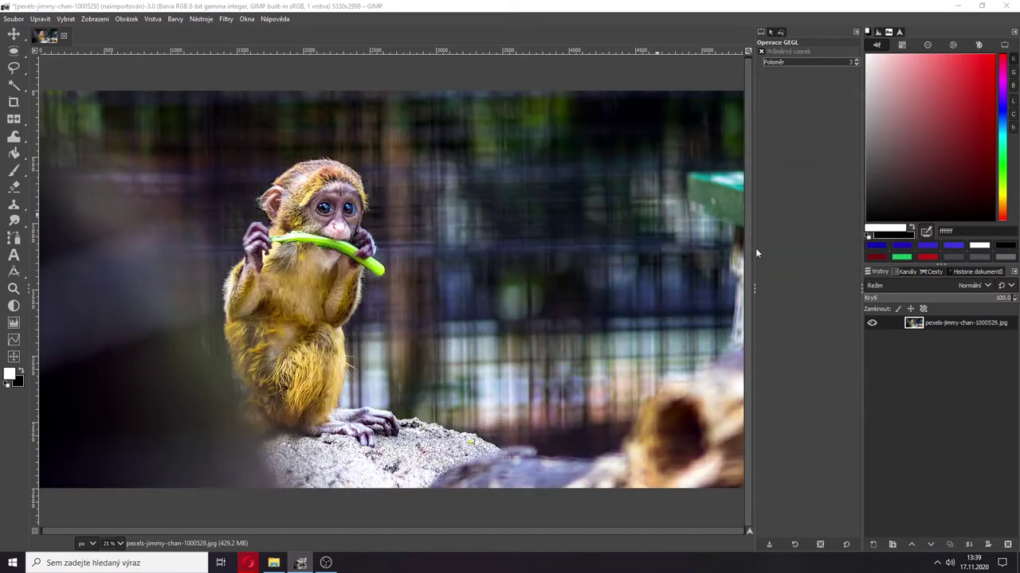
Preview Color to Alpha with white as the color and a transparency threshold of 0.464, and discard it.
{"action": "left_click", "coordinate": [175, 18]}
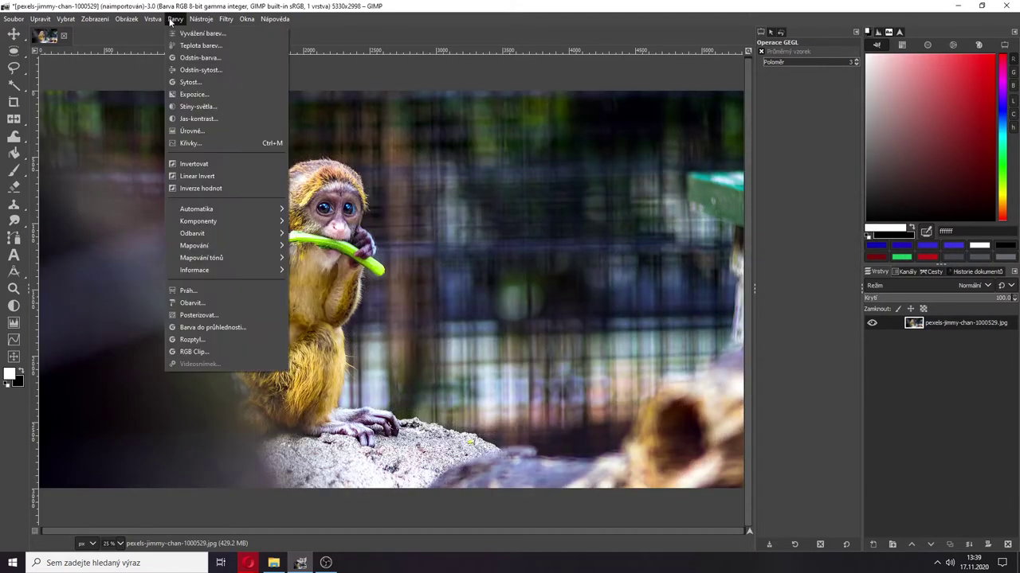
{"action": "left_click", "coordinate": [220, 326]}
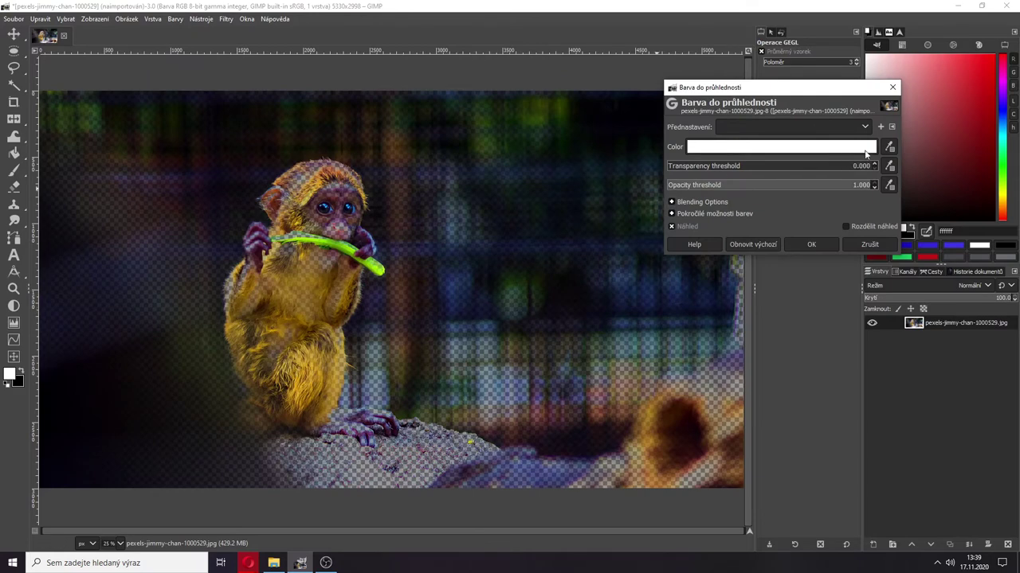
{"action": "left_click", "coordinate": [848, 149]}
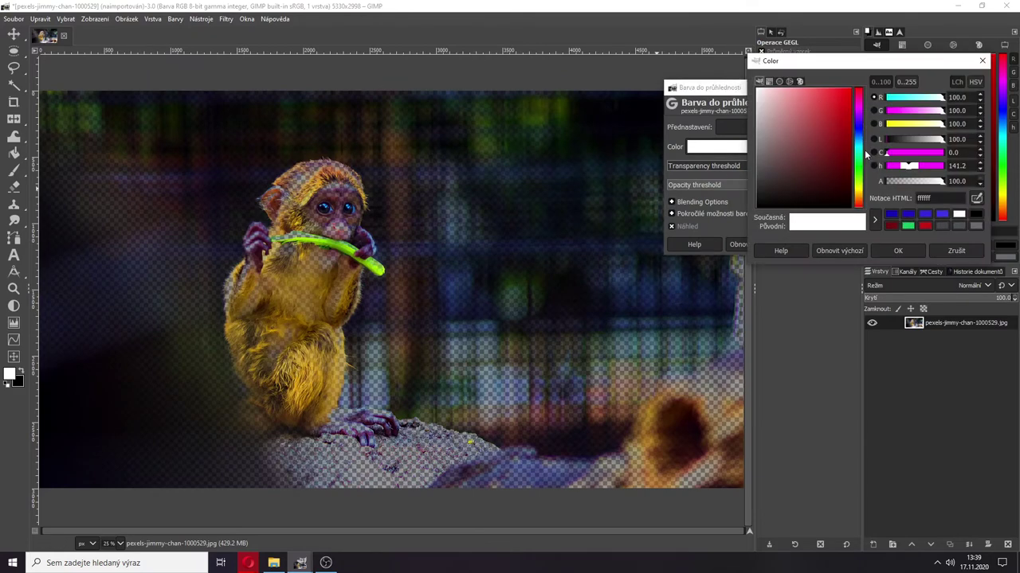
{"action": "left_click", "coordinate": [982, 61]}
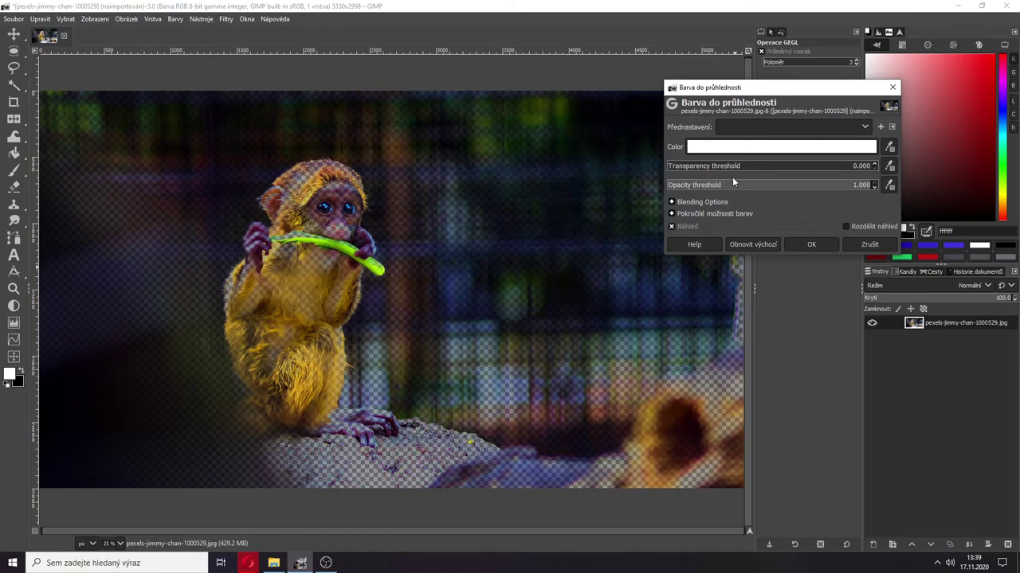
{"action": "left_click_drag", "start_coordinate": [757, 169], "coordinate": [779, 169]}
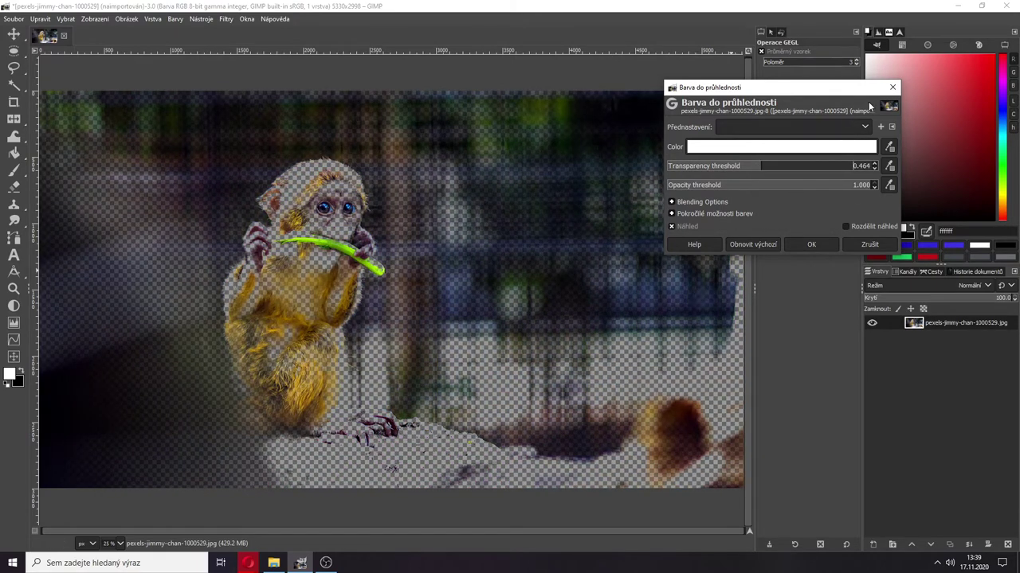
{"action": "left_click", "coordinate": [890, 89]}
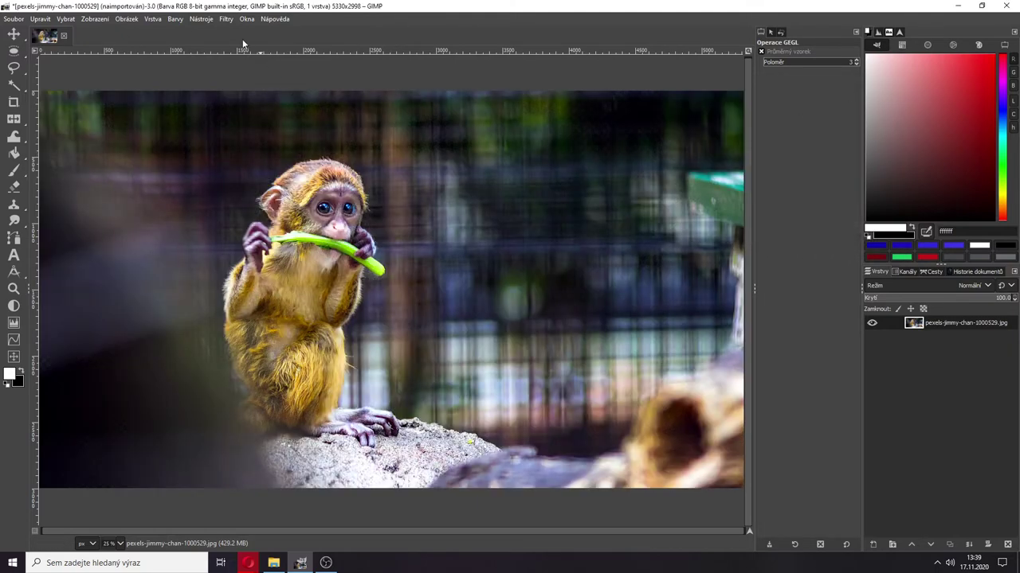
Preview Colorize on the photo with a hue of 0.5857 and with the dark red 740b0b, and cancel it.
{"action": "left_click", "coordinate": [223, 20]}
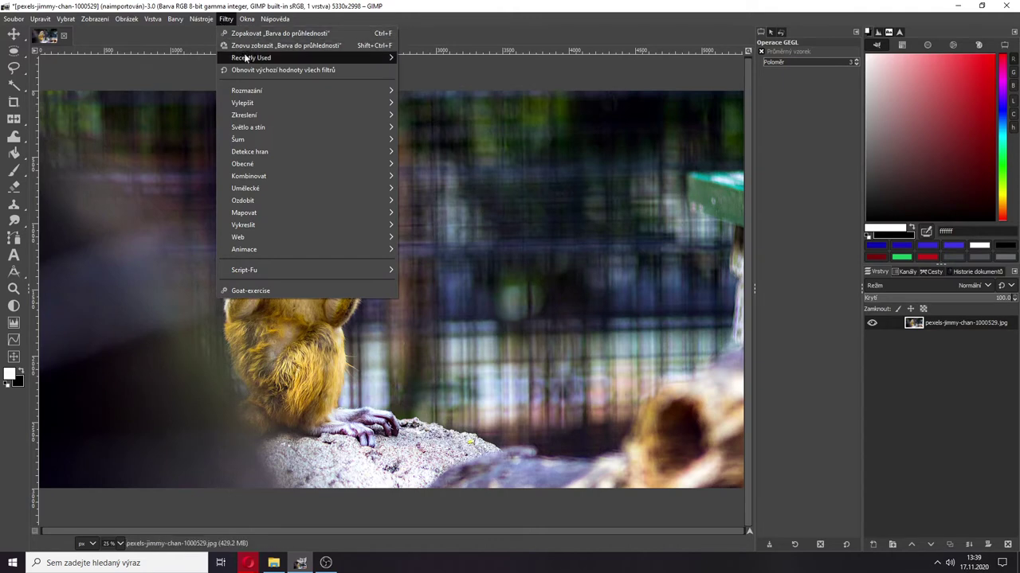
{"action": "mouse_move", "coordinate": [175, 18]}
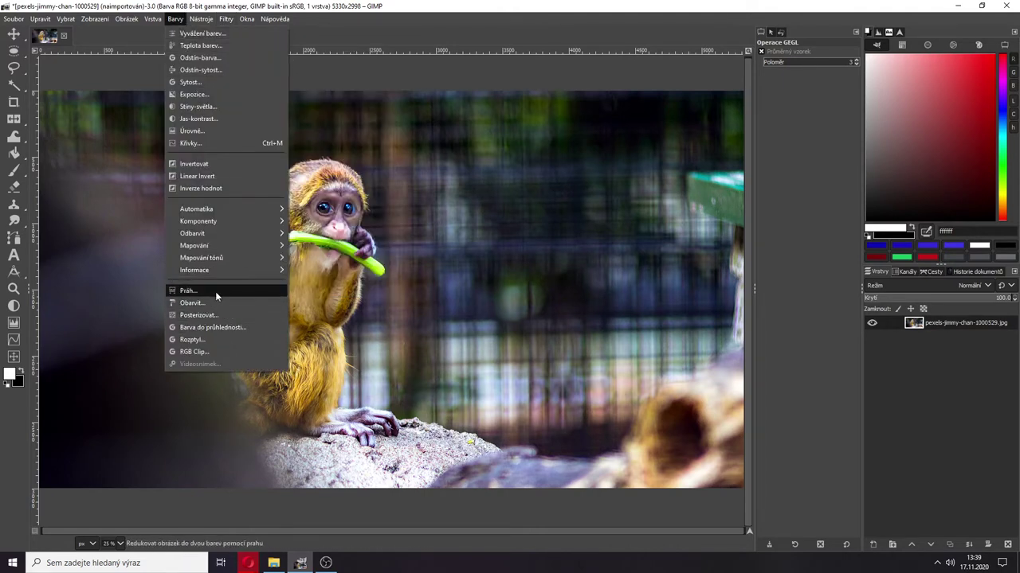
{"action": "left_click", "coordinate": [191, 302]}
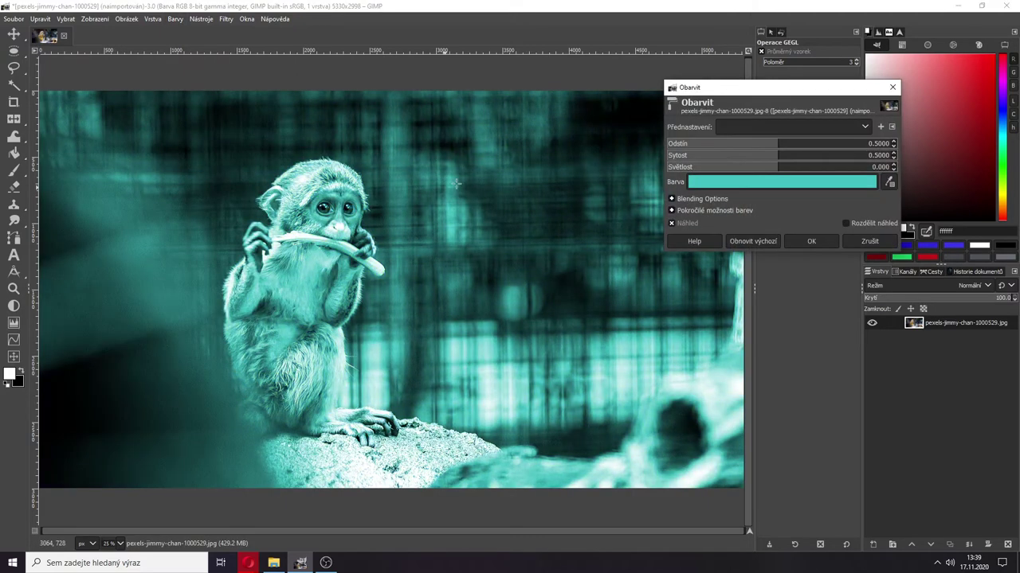
{"action": "left_click", "coordinate": [798, 145]}
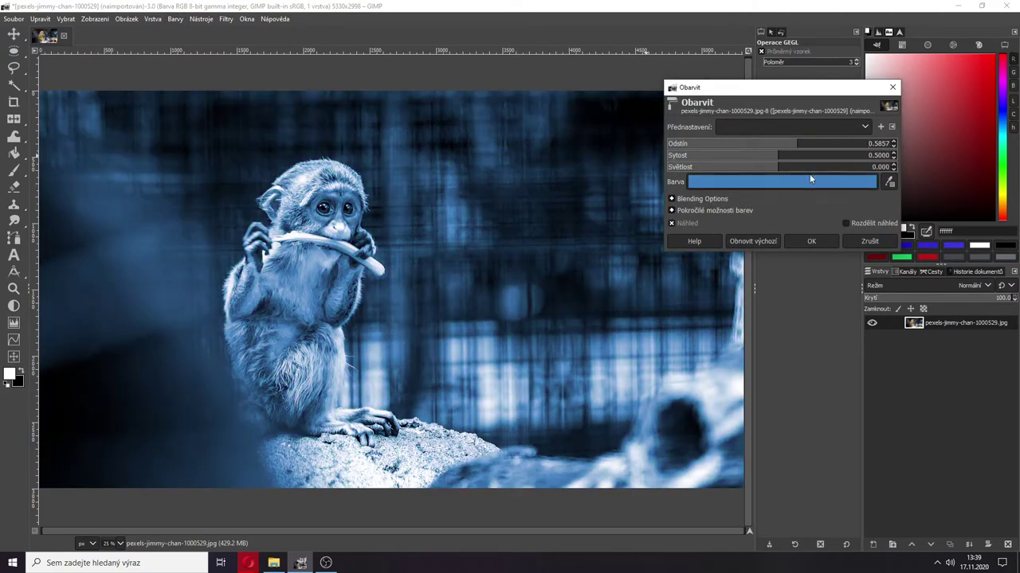
{"action": "left_click", "coordinate": [810, 180]}
{"action": "left_click_drag", "start_coordinate": [754, 182], "coordinate": [765, 169]}
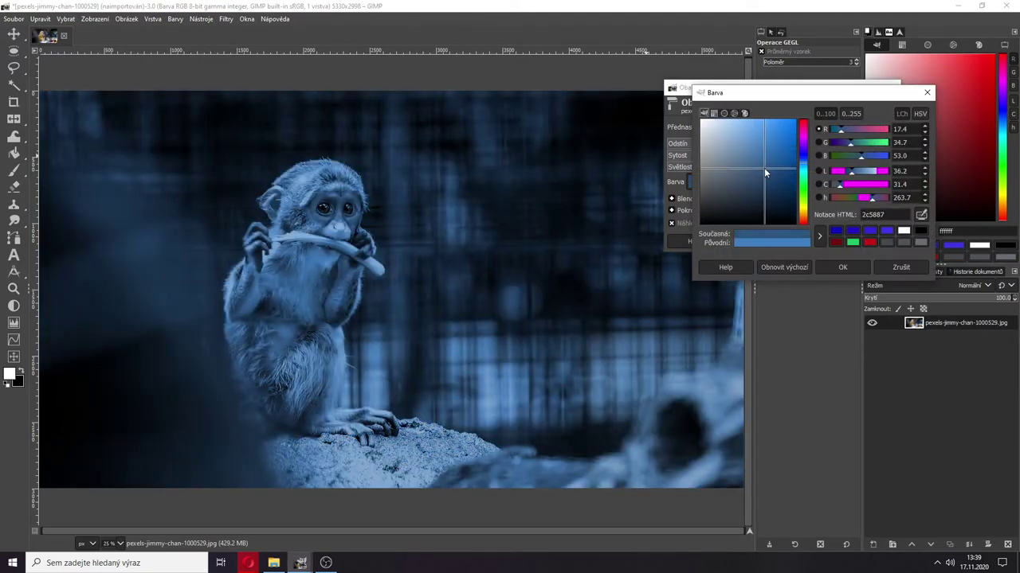
{"action": "left_click", "coordinate": [835, 243]}
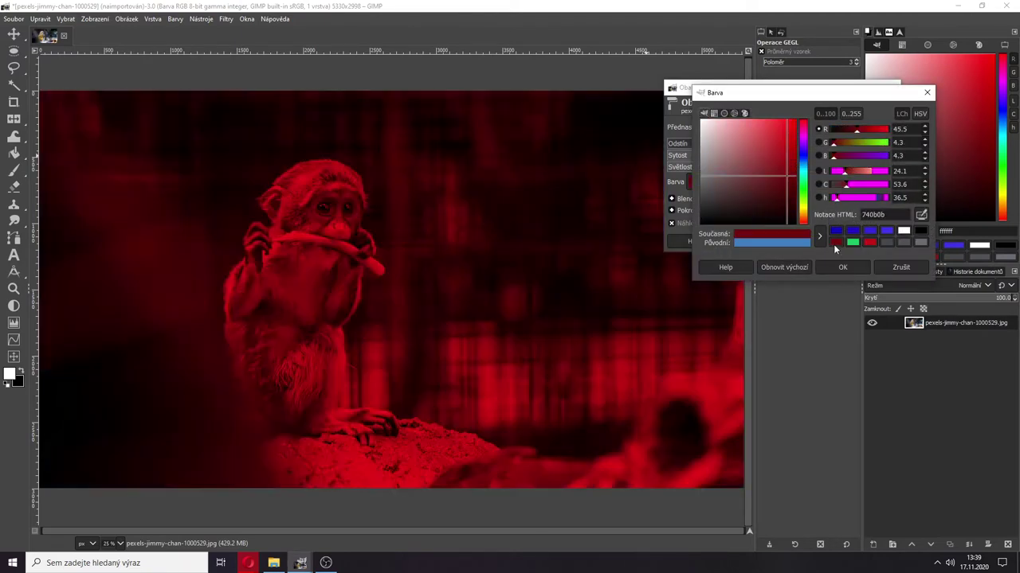
{"action": "left_click", "coordinate": [883, 263]}
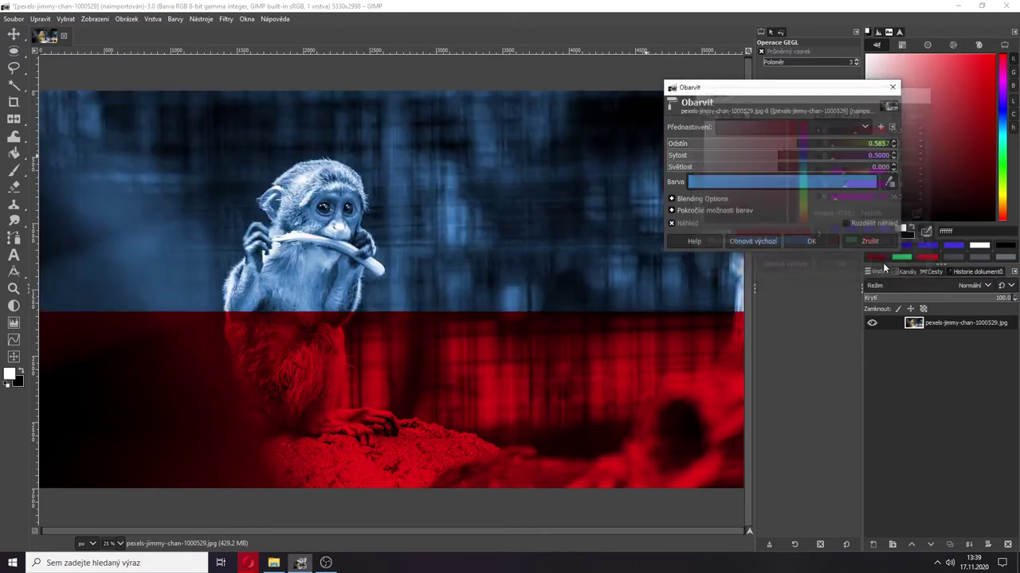
{"action": "left_click", "coordinate": [881, 240]}
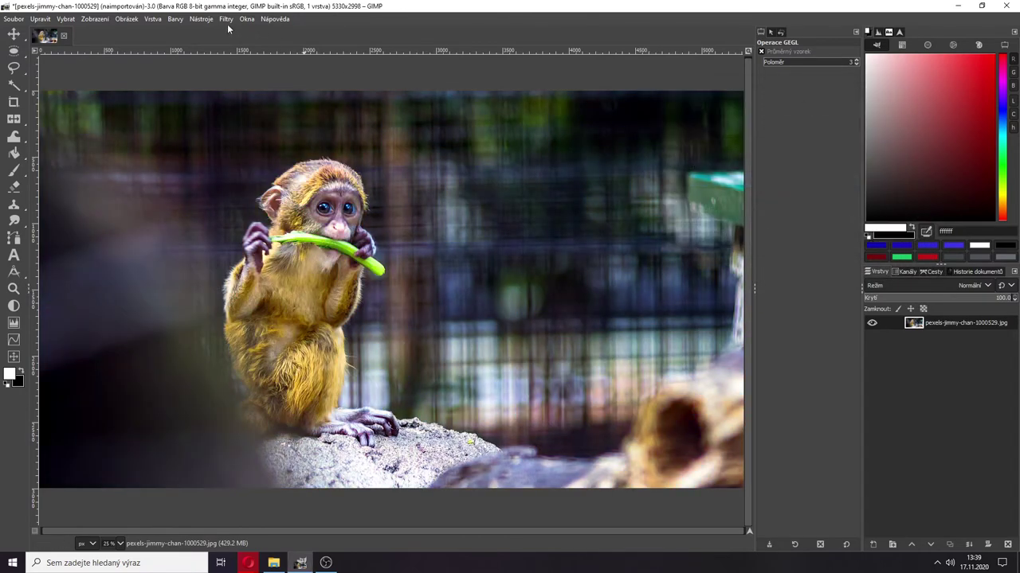
{"action": "left_click", "coordinate": [175, 19]}
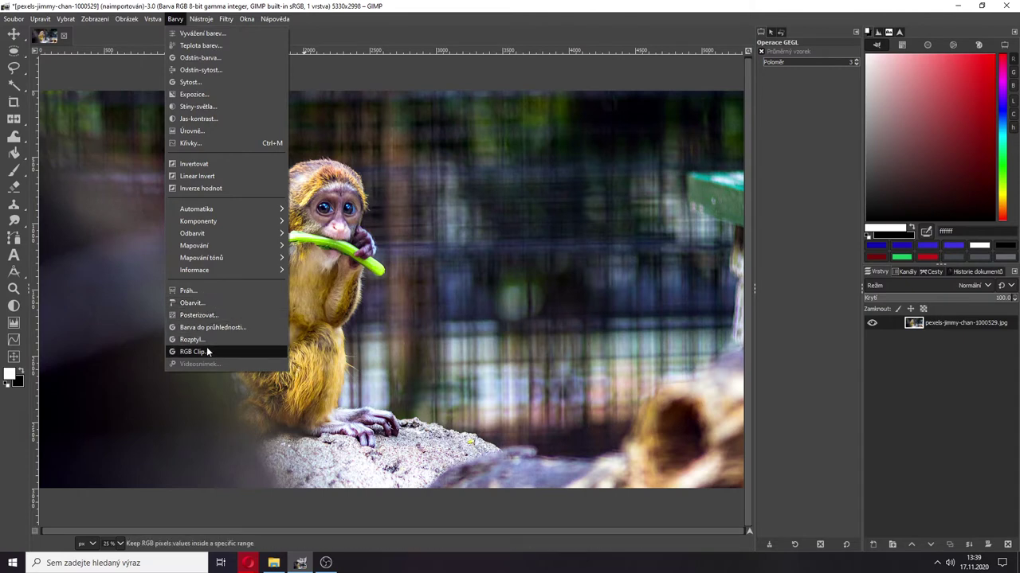
{"action": "left_click", "coordinate": [424, 110]}
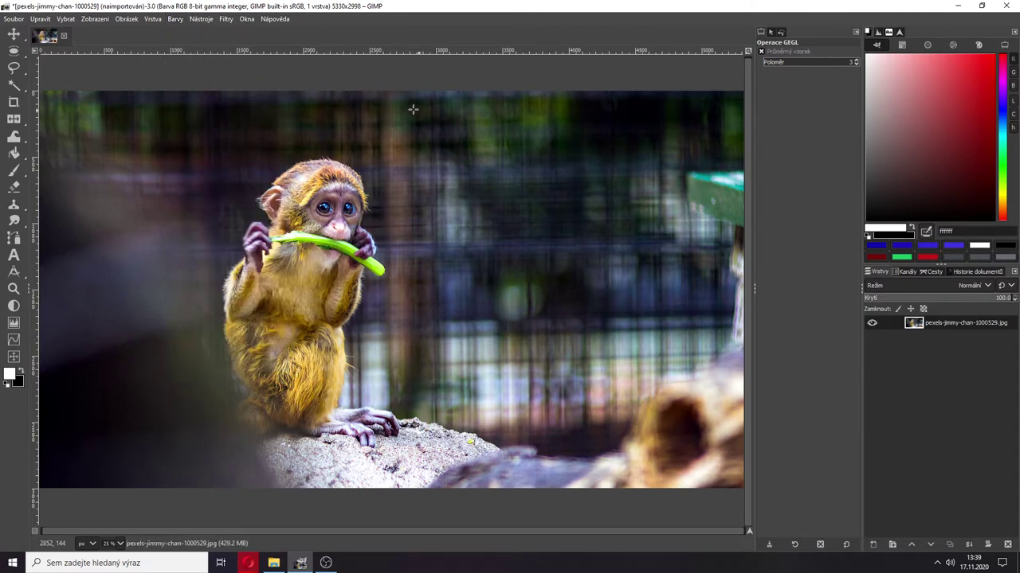
Examine the photo's print size, resolution and page position settings, and leave without printing.
{"action": "left_click", "coordinate": [16, 19]}
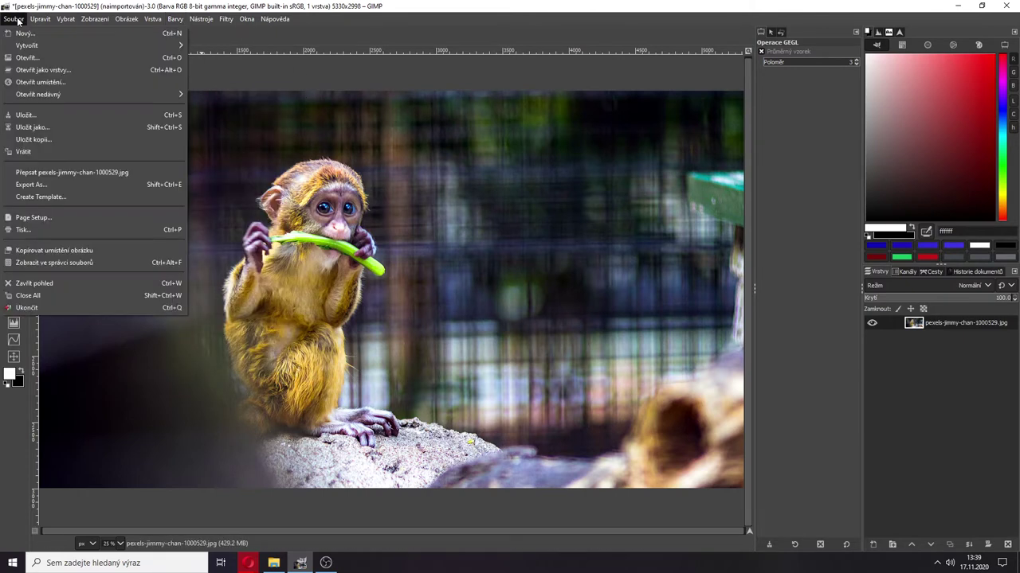
{"action": "left_click", "coordinate": [68, 228]}
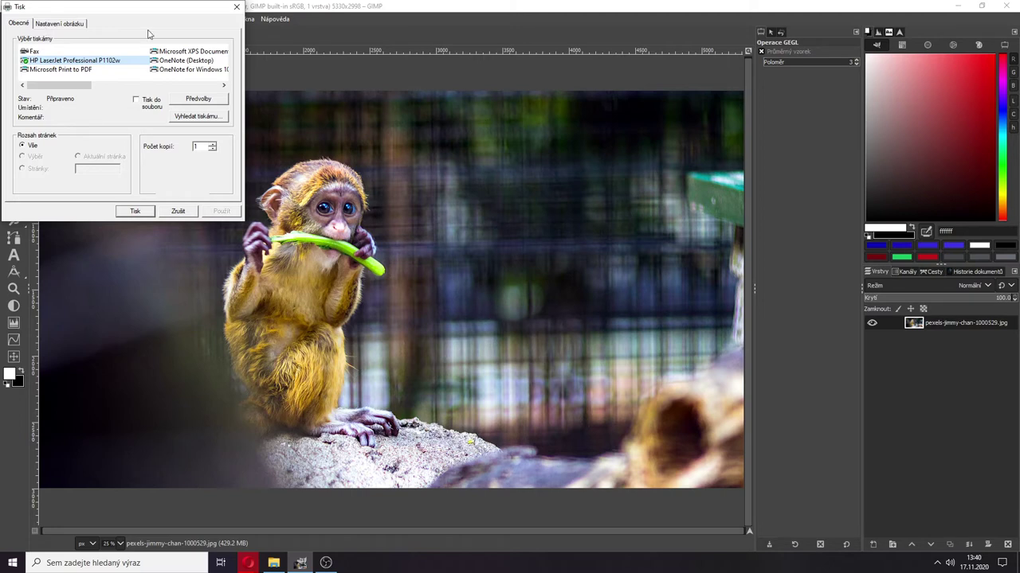
{"action": "left_click", "coordinate": [56, 24]}
{"action": "left_click_drag", "start_coordinate": [54, 9], "coordinate": [241, 68]}
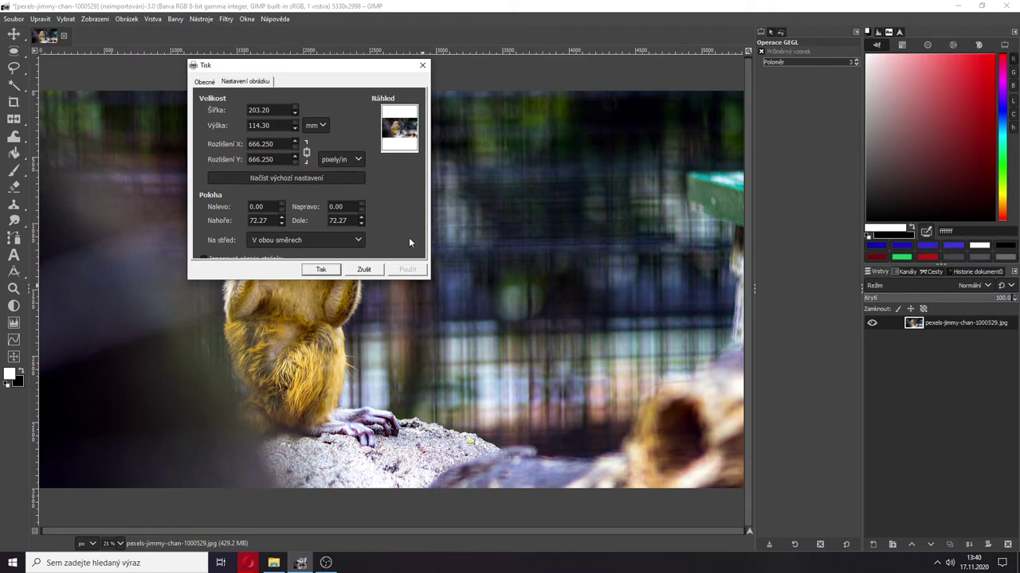
{"action": "triple_click", "coordinate": [294, 140]}
{"action": "left_click", "coordinate": [364, 271]}
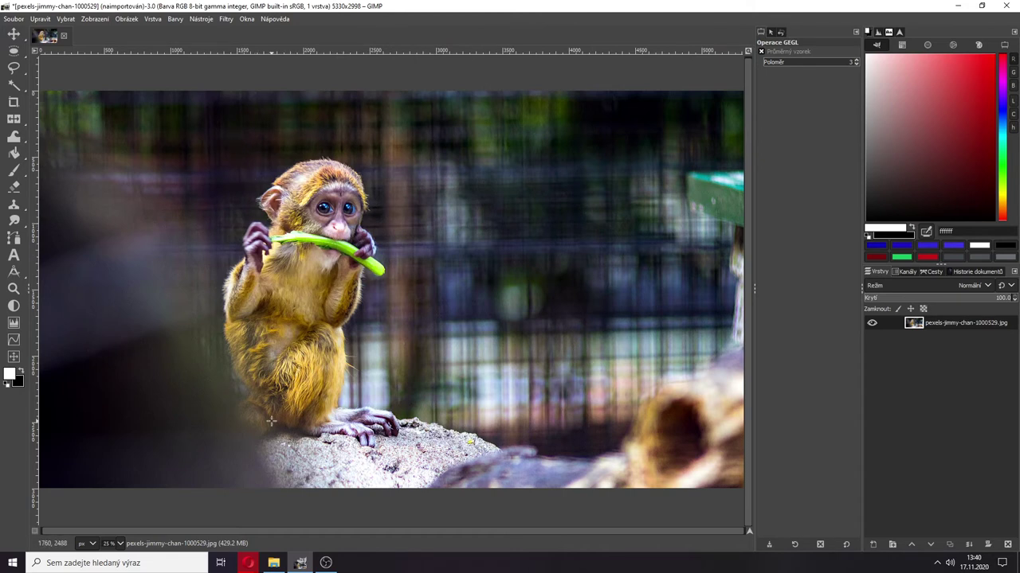
Bring the squirrel picture pexels-pixabay-47547.jpg from the file manager into the monkey image.
{"action": "left_click", "coordinate": [273, 562]}
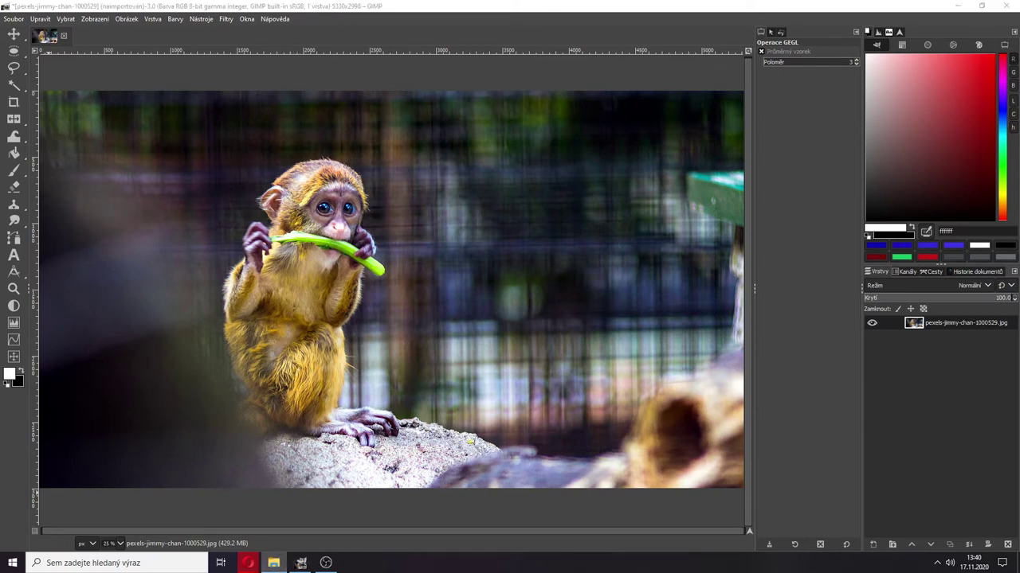
{"action": "left_click", "coordinate": [125, 19]}
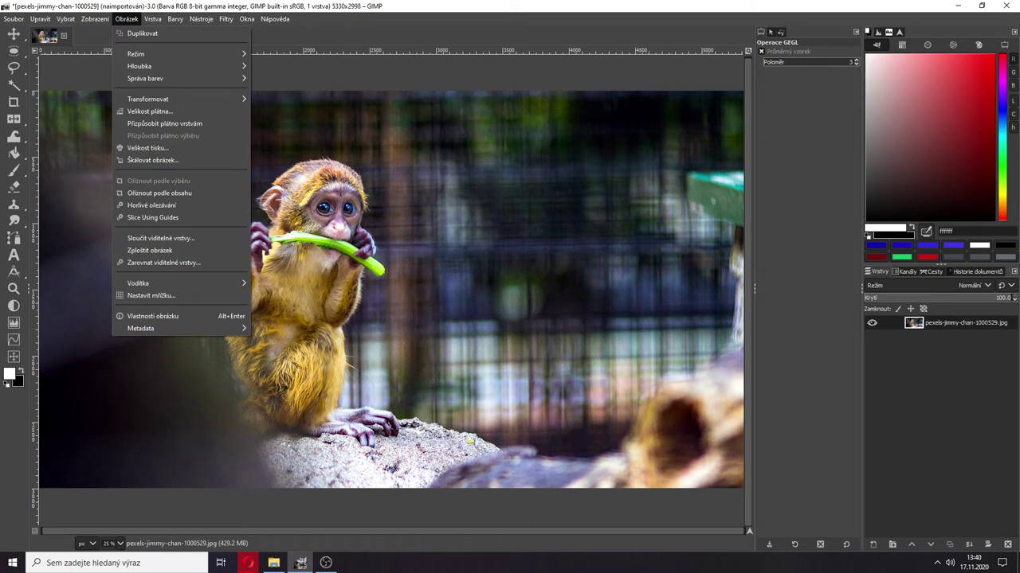
{"action": "key", "text": "Escape"}
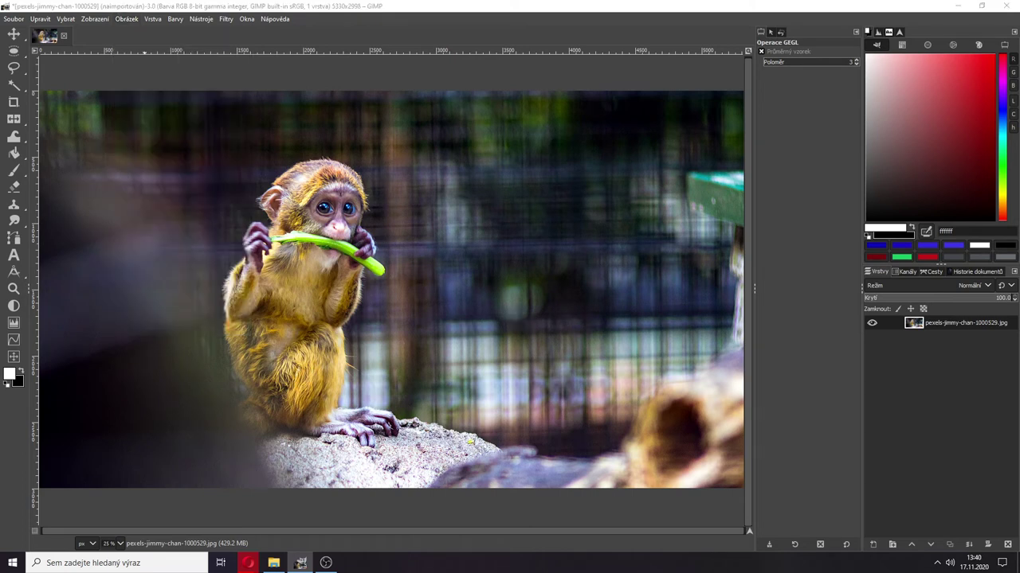
{"action": "left_click_drag", "start_coordinate": [1019, 319], "coordinate": [383, 328]}
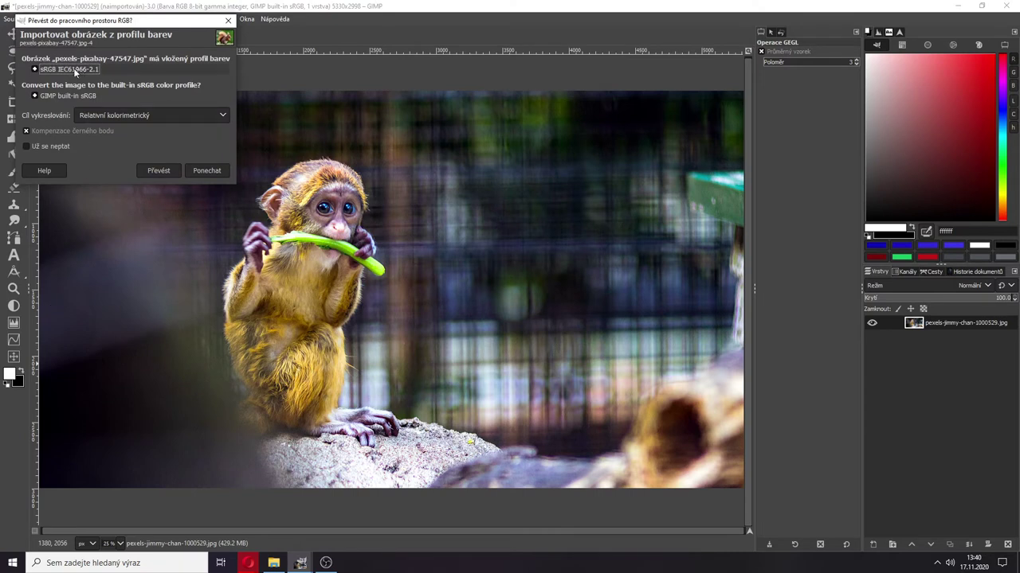
Examine the details of the squirrel picture's embedded sRGB IEC61966-2.1 profile and of the GIMP built-in sRGB profile.
{"action": "left_click", "coordinate": [74, 71]}
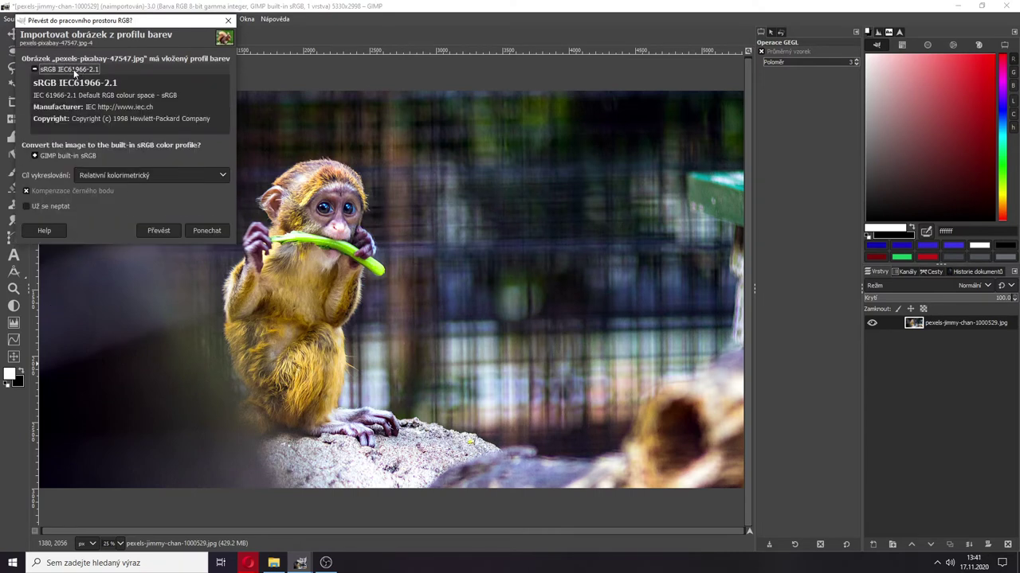
{"action": "left_click", "coordinate": [74, 71]}
{"action": "left_click", "coordinate": [74, 71]}
{"action": "left_click", "coordinate": [74, 71]}
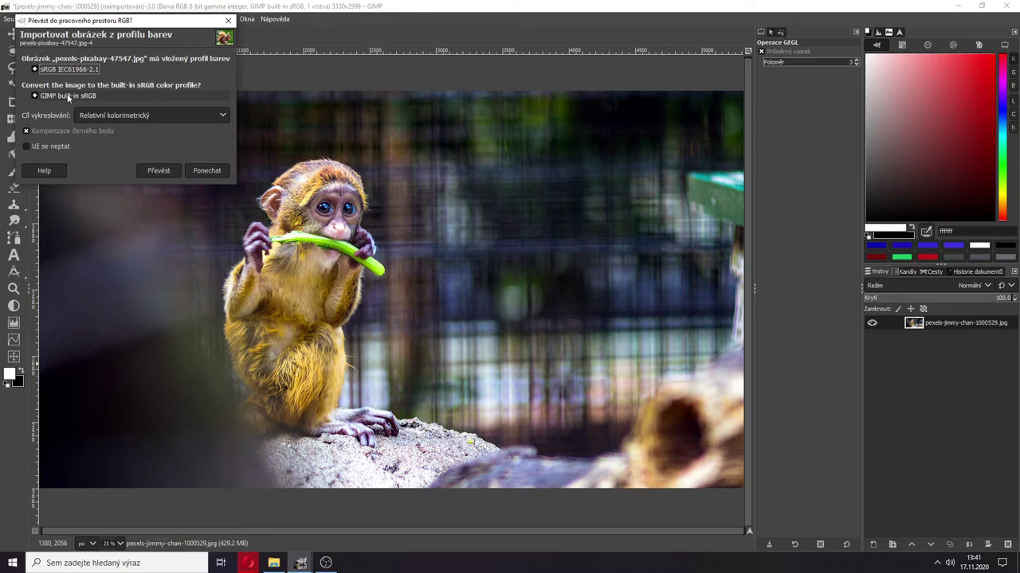
{"action": "left_click", "coordinate": [66, 95]}
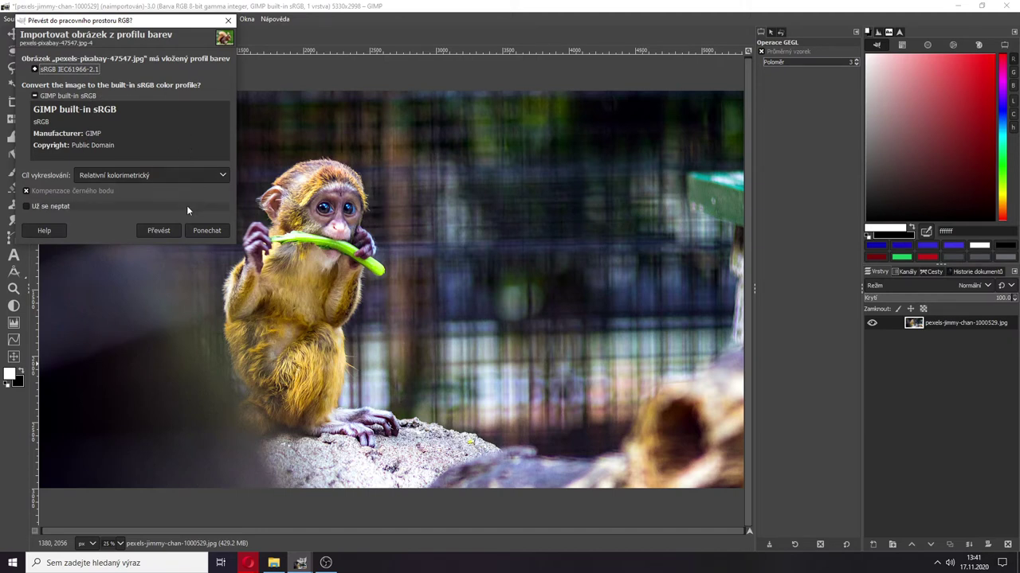
Dismiss the profile conversion and delete the imported squirrel layer from the monkey image.
{"action": "left_click", "coordinate": [227, 22]}
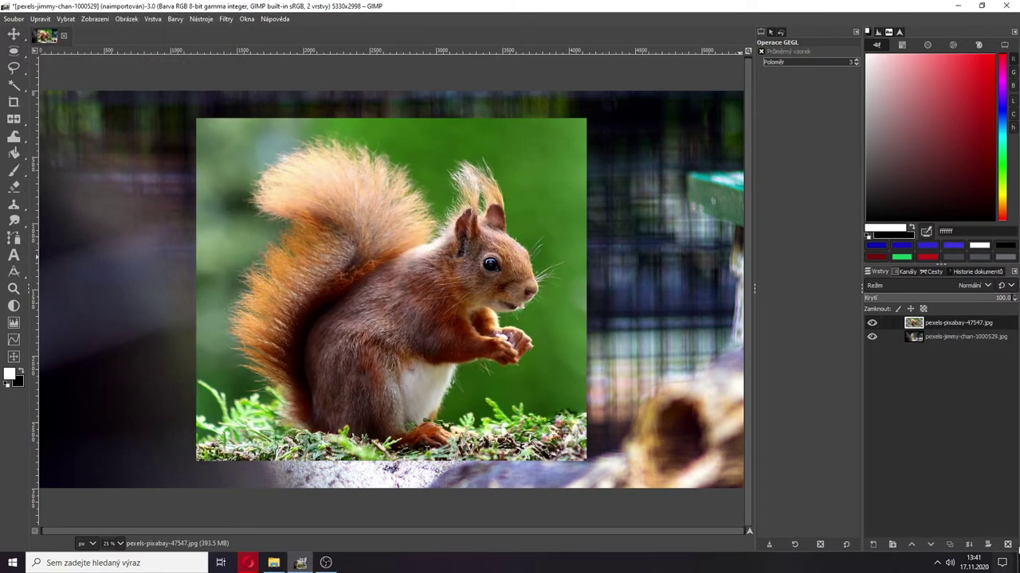
{"action": "left_click", "coordinate": [1007, 545]}
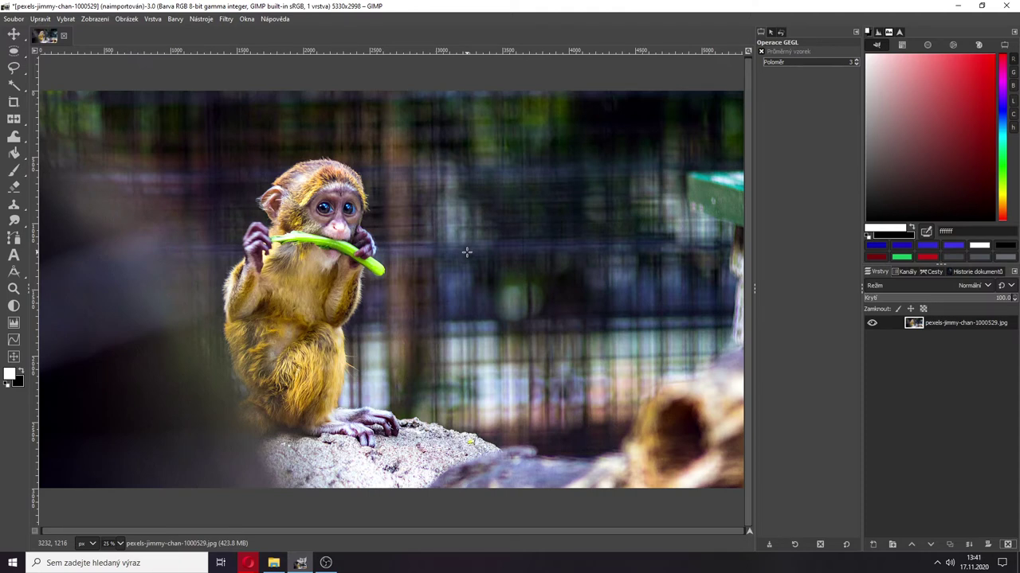
Turn on the print output preview (soft-proofing) in the view's color management.
{"action": "left_click", "coordinate": [88, 22]}
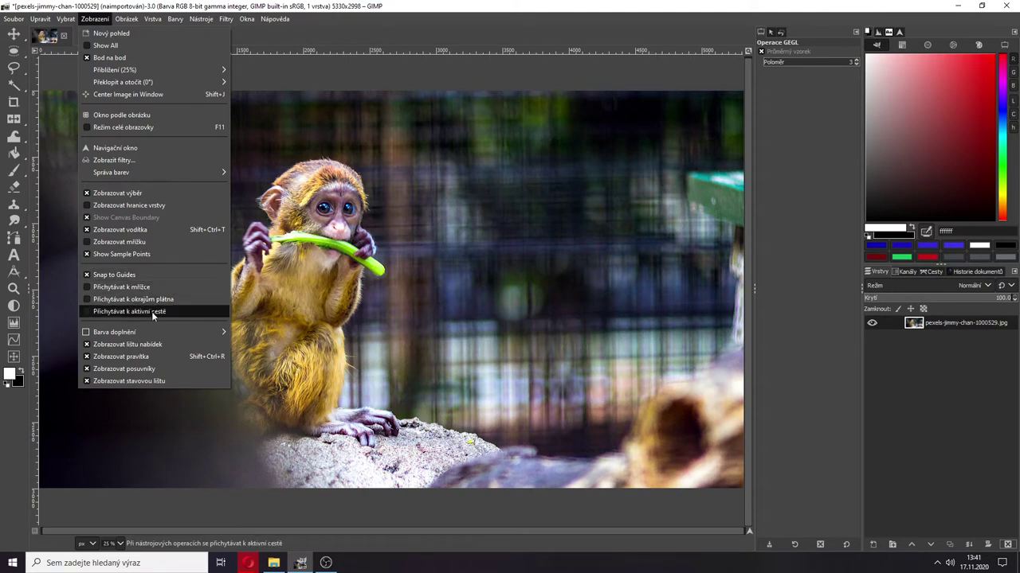
{"action": "mouse_move", "coordinate": [142, 175]}
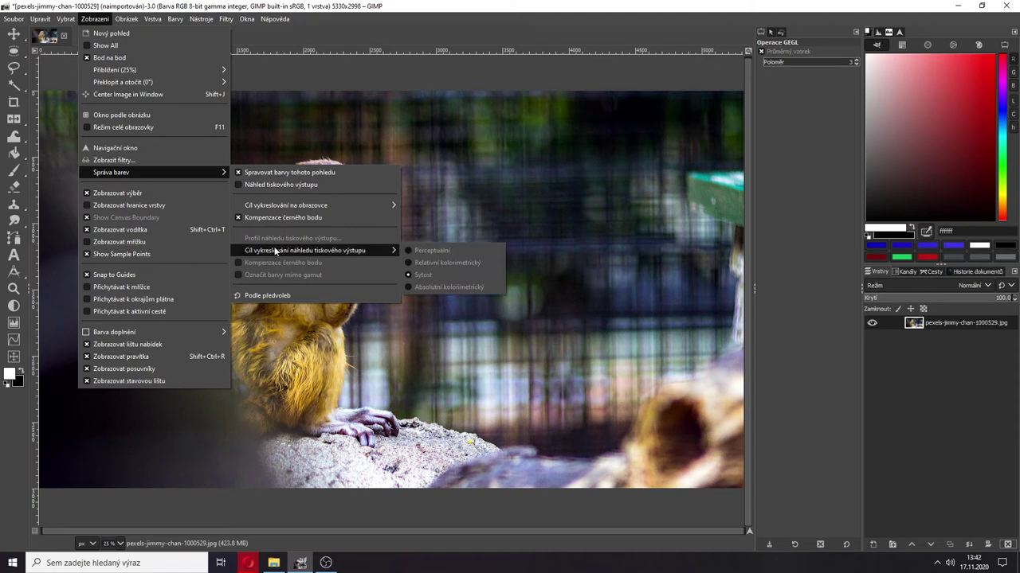
{"action": "mouse_move", "coordinate": [279, 209]}
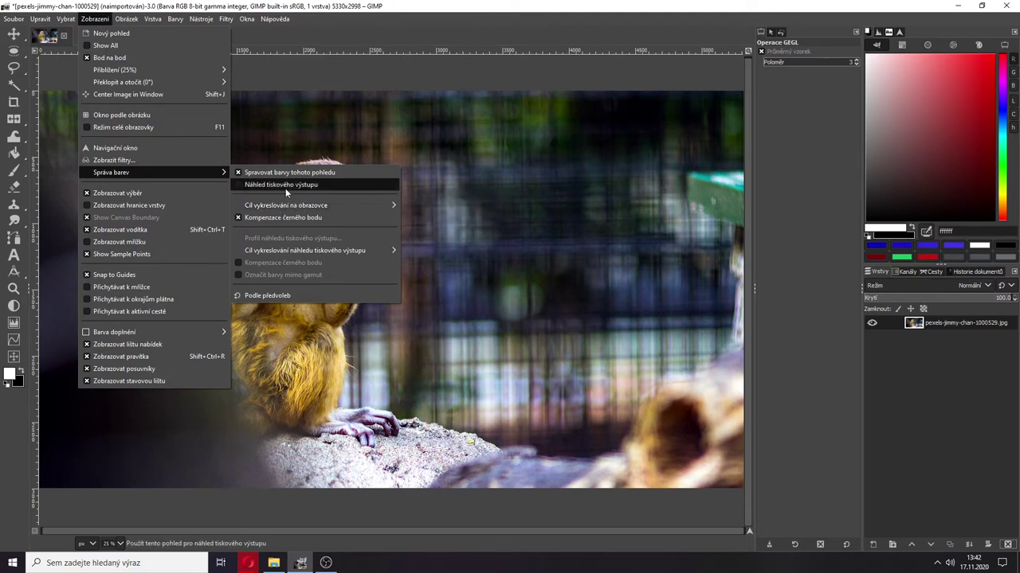
{"action": "left_click", "coordinate": [285, 186]}
Open the soft-proofing profile selection and examine the details of the current Japan Color 2001 Uncoated profile.
{"action": "left_click", "coordinate": [68, 19]}
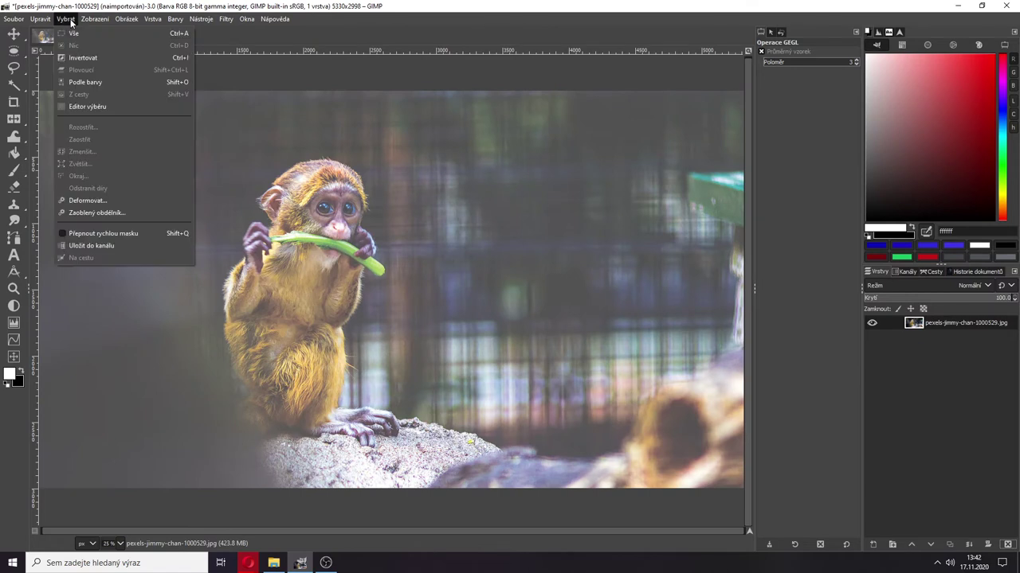
{"action": "mouse_move", "coordinate": [87, 19]}
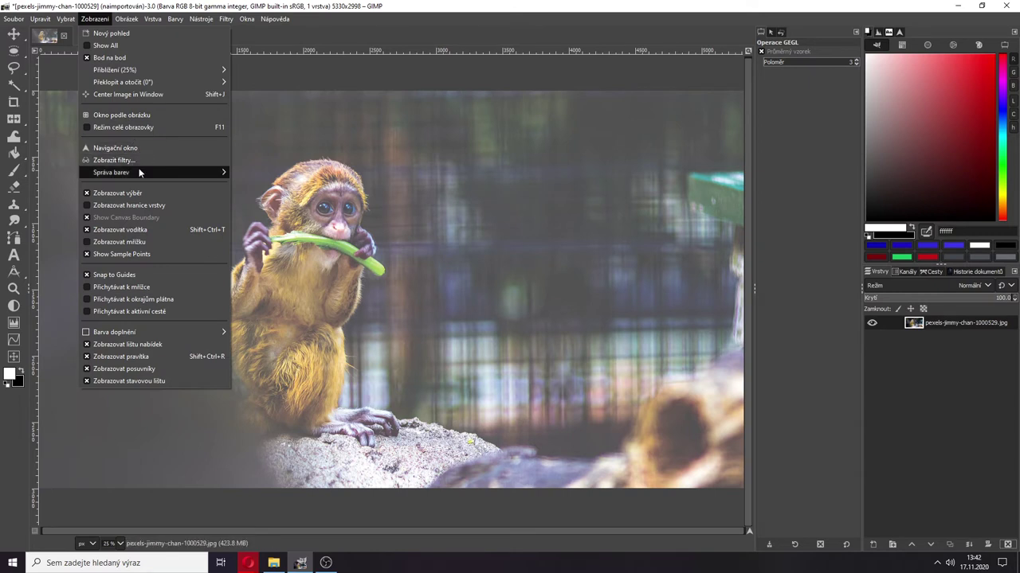
{"action": "mouse_move", "coordinate": [215, 179]}
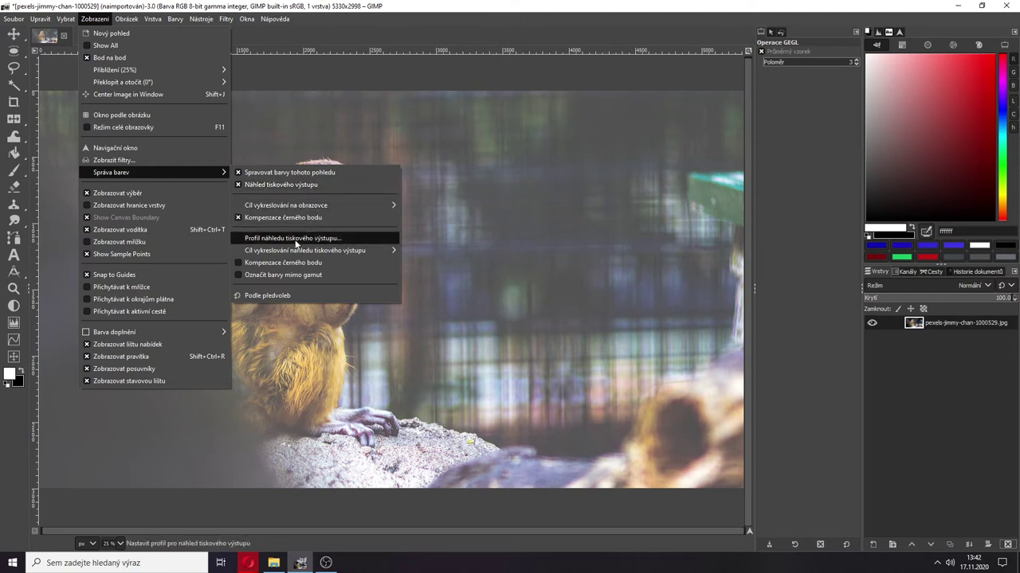
{"action": "mouse_move", "coordinate": [296, 254]}
{"action": "left_click", "coordinate": [288, 241]}
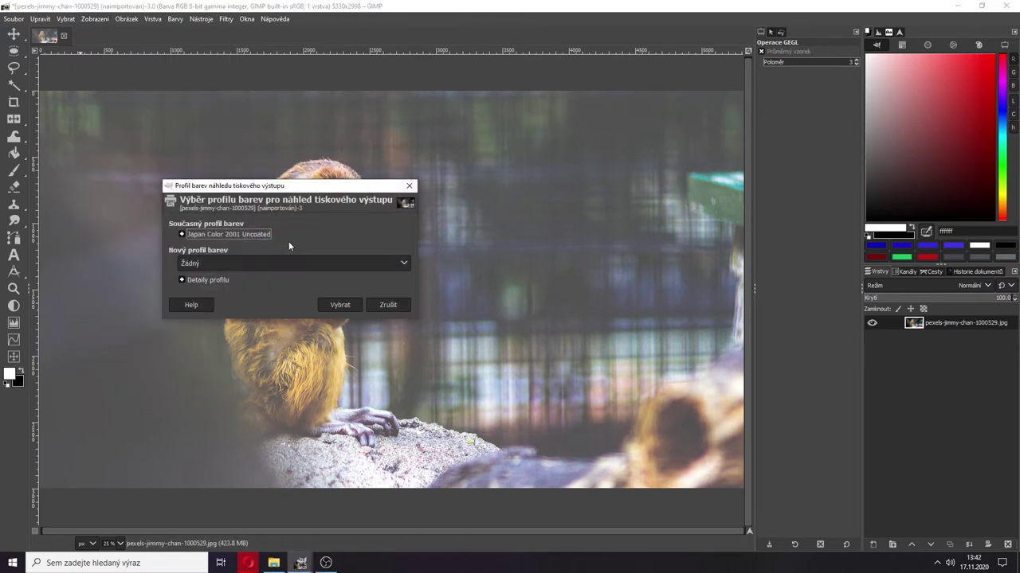
{"action": "left_click", "coordinate": [193, 235]}
{"action": "left_click", "coordinate": [192, 236]}
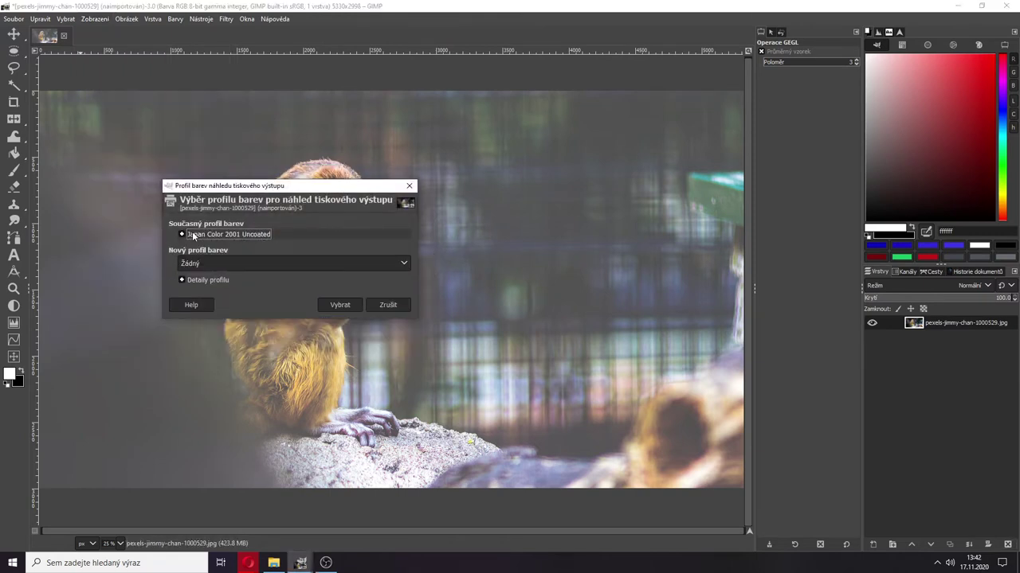
{"action": "left_click", "coordinate": [193, 236]}
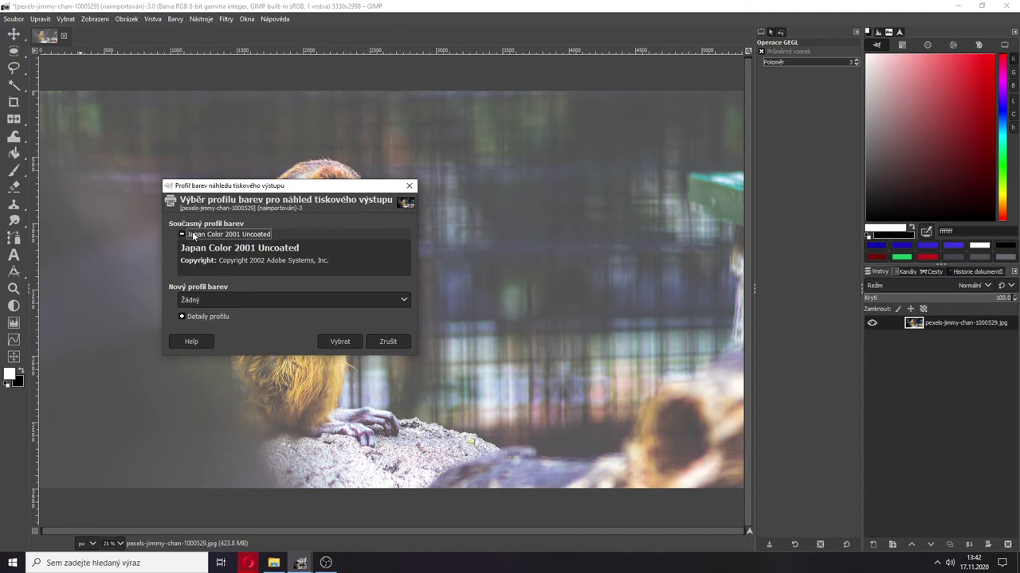
{"action": "left_click_drag", "start_coordinate": [249, 188], "coordinate": [485, 163]}
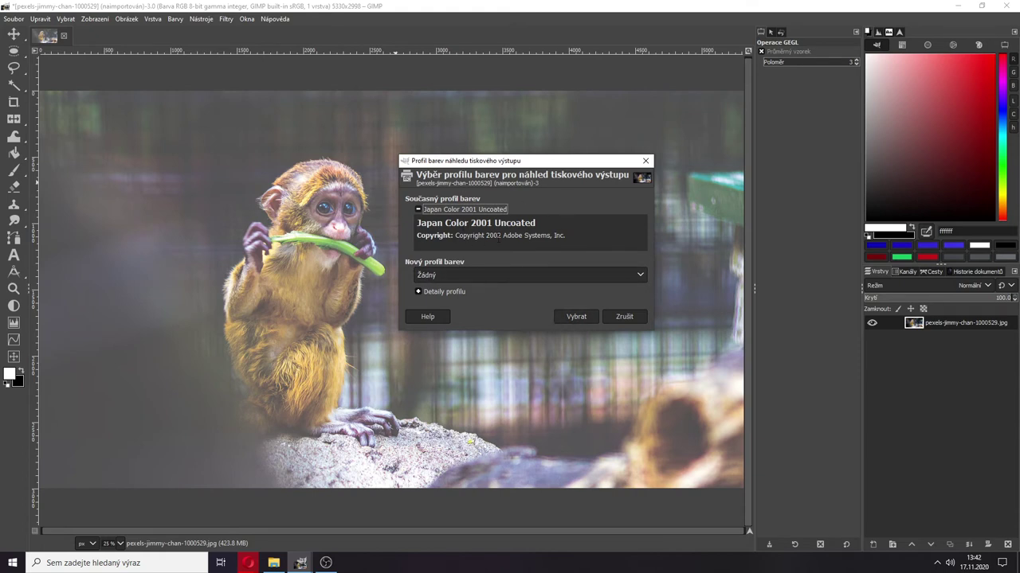
{"action": "left_click", "coordinate": [435, 210]}
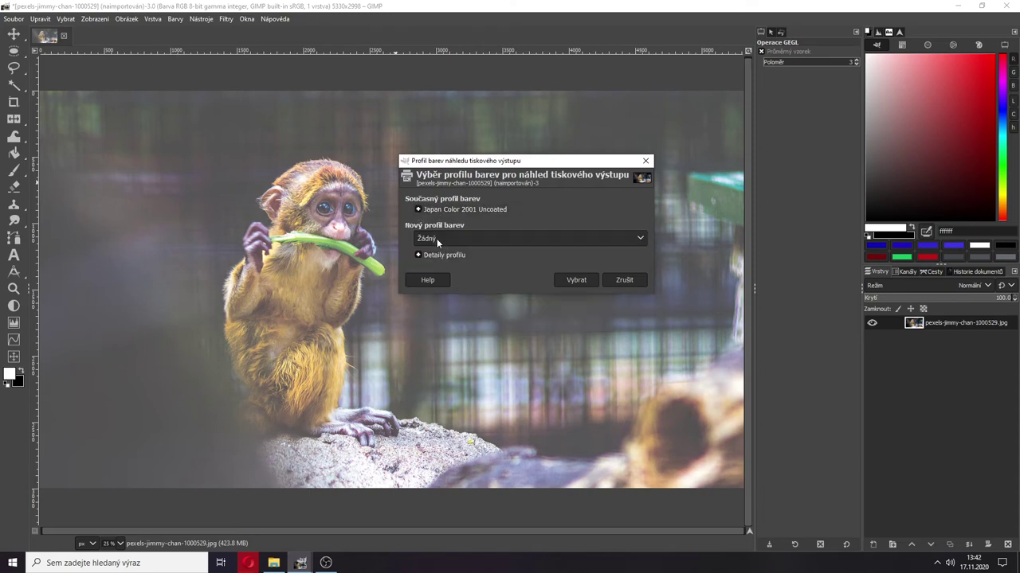
Browse for a new soft-proofing profile on disk and examine the Japan Color, Coated FOGRA39 and Web Coated CMYK profiles.
{"action": "left_click", "coordinate": [436, 238]}
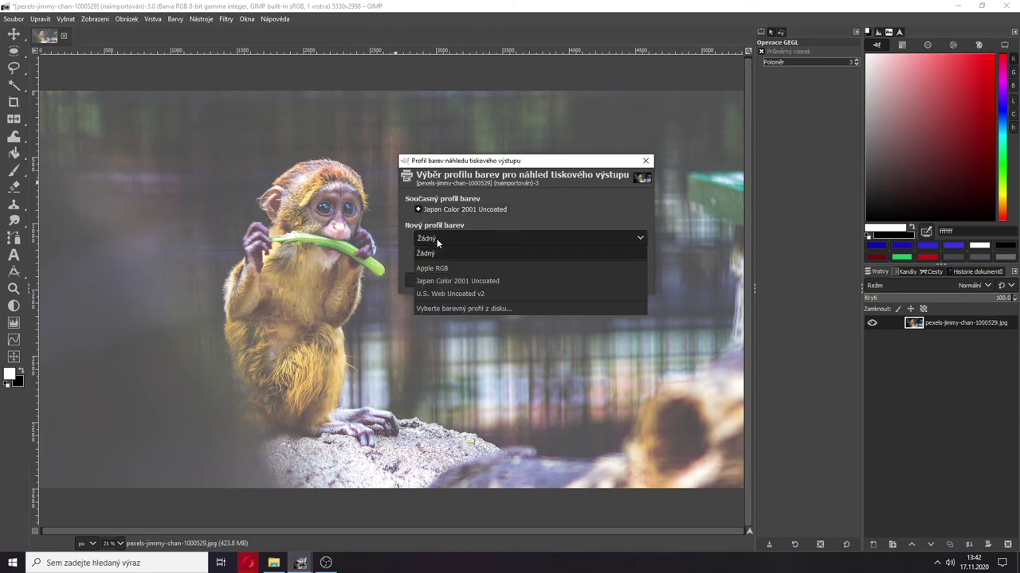
{"action": "left_click", "coordinate": [444, 309]}
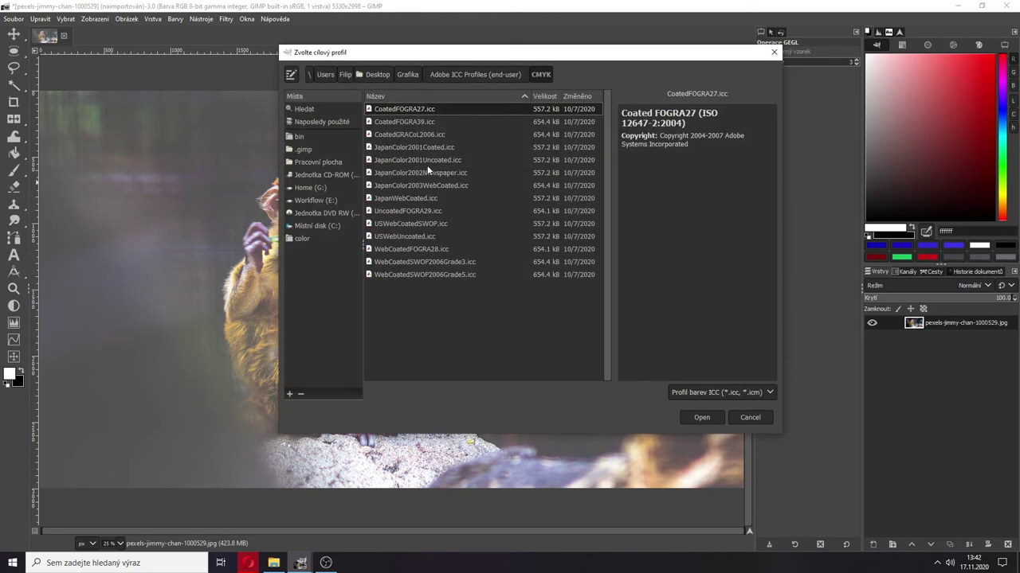
{"action": "left_click", "coordinate": [422, 185]}
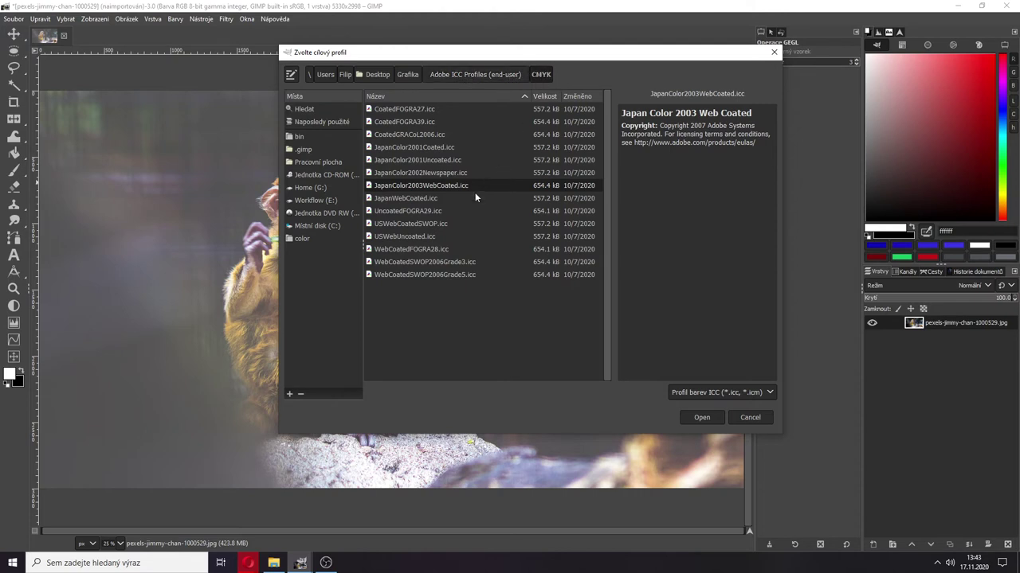
{"action": "left_click", "coordinate": [426, 250]}
{"action": "left_click", "coordinate": [399, 146]}
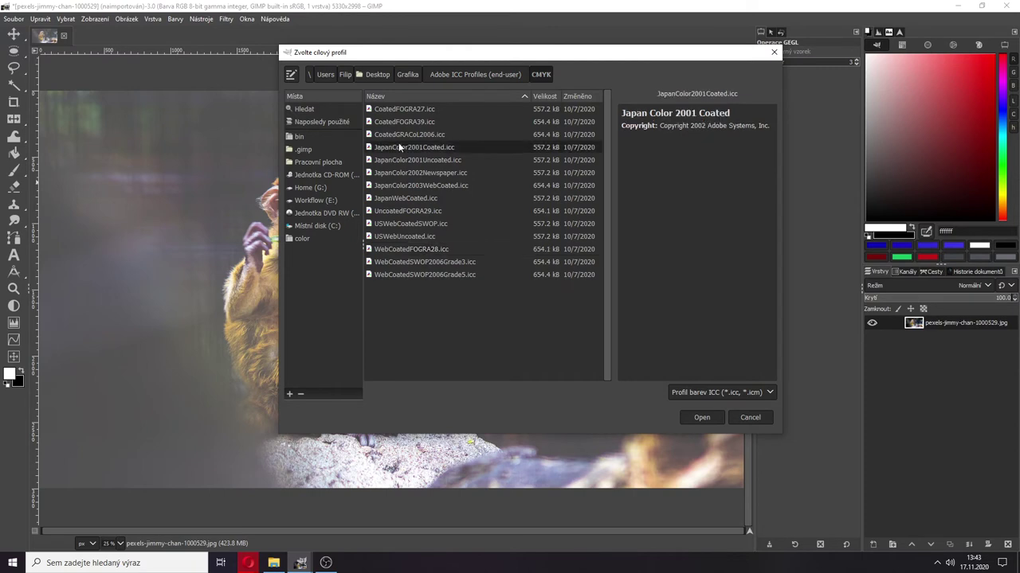
{"action": "left_click", "coordinate": [398, 123]}
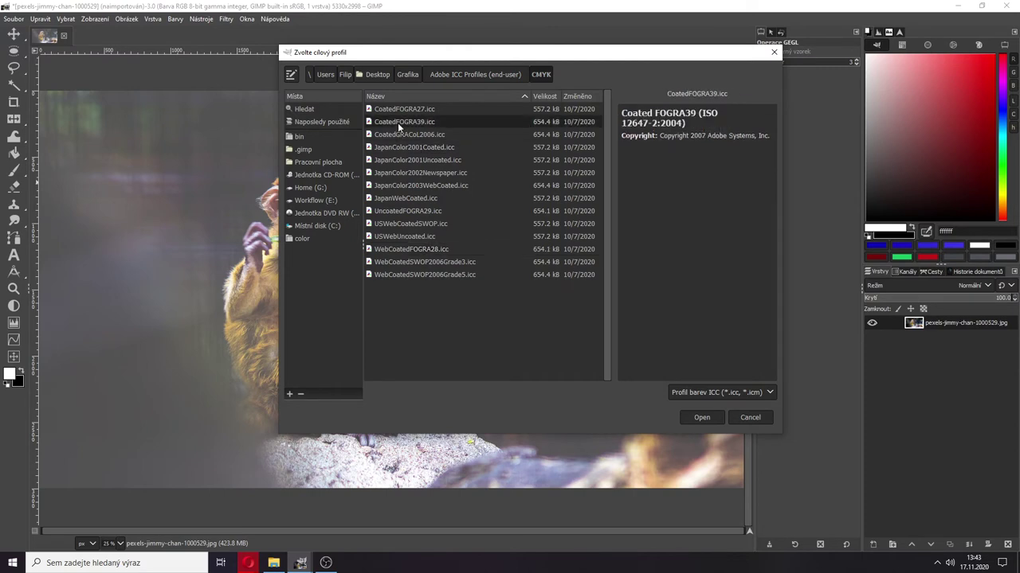
{"action": "left_click", "coordinate": [428, 251]}
{"action": "left_click", "coordinate": [423, 261]}
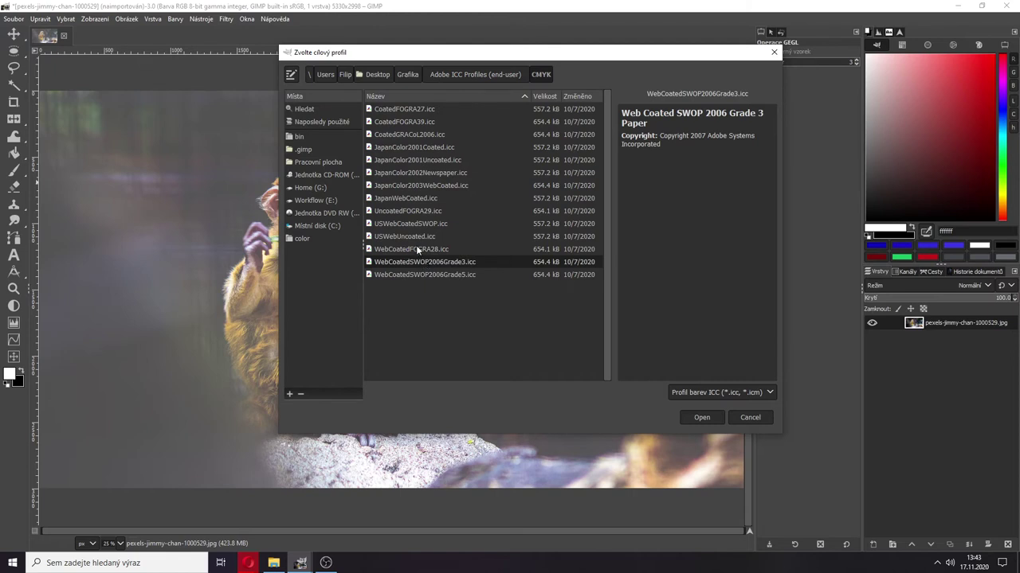
{"action": "left_click", "coordinate": [415, 249]}
{"action": "left_click", "coordinate": [434, 201]}
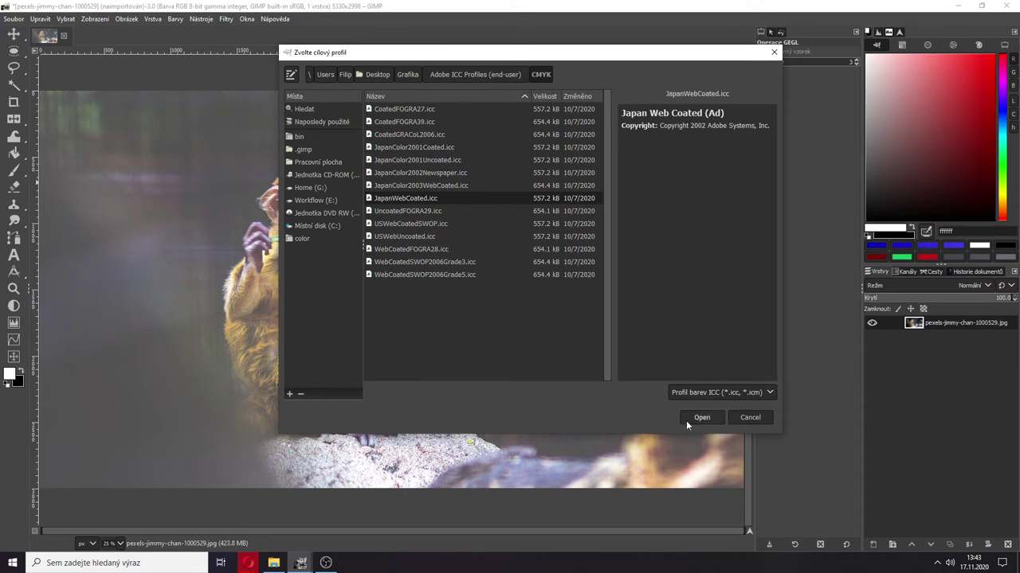
Set CoatedGRACoL2006.icc as the new soft-proofing profile.
{"action": "left_click", "coordinate": [407, 134]}
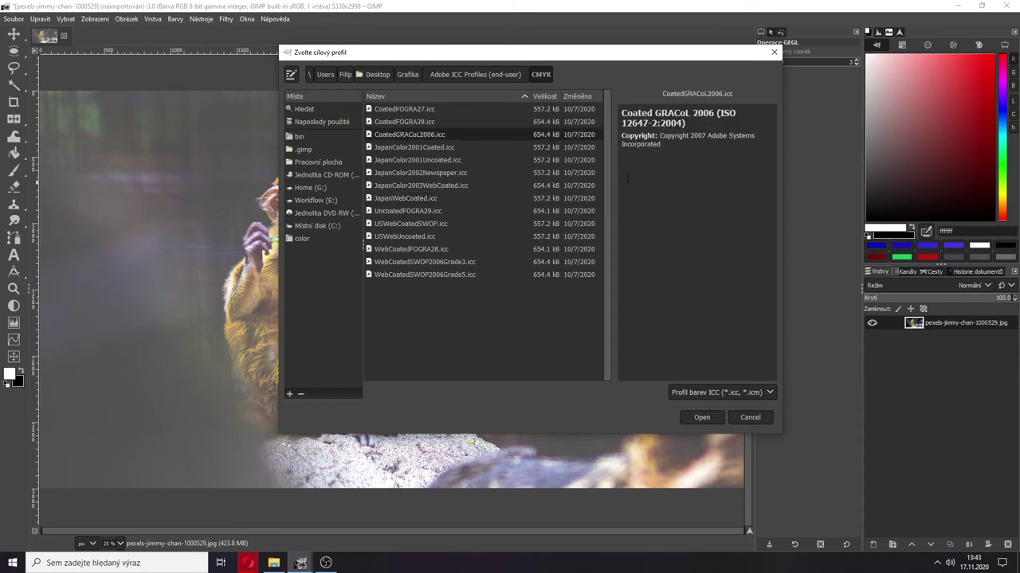
{"action": "left_click", "coordinate": [698, 417]}
{"action": "left_click", "coordinate": [579, 282]}
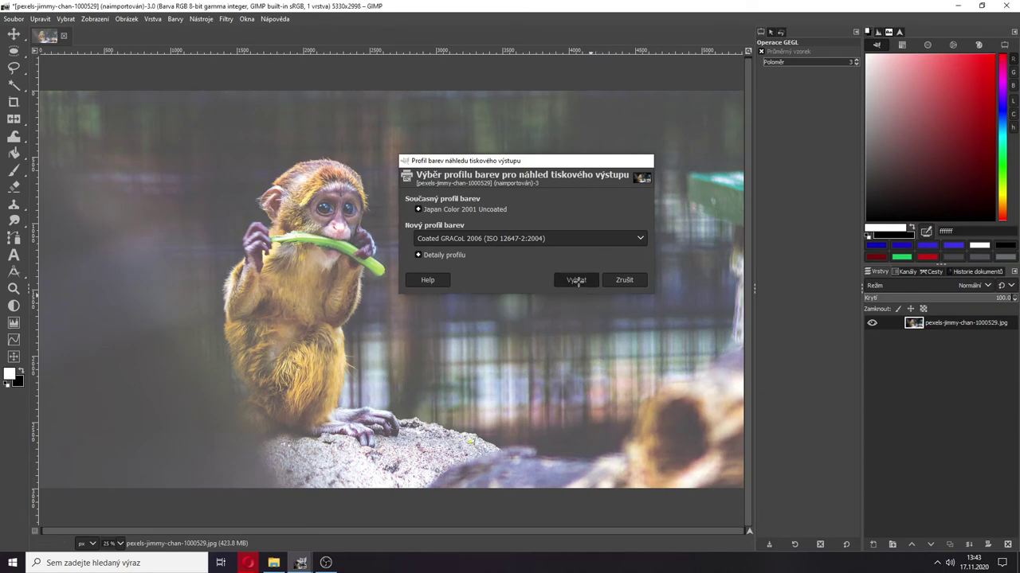
Turn the print output preview off and on again to compare the photo's screen and print colors.
{"action": "left_click", "coordinate": [94, 18]}
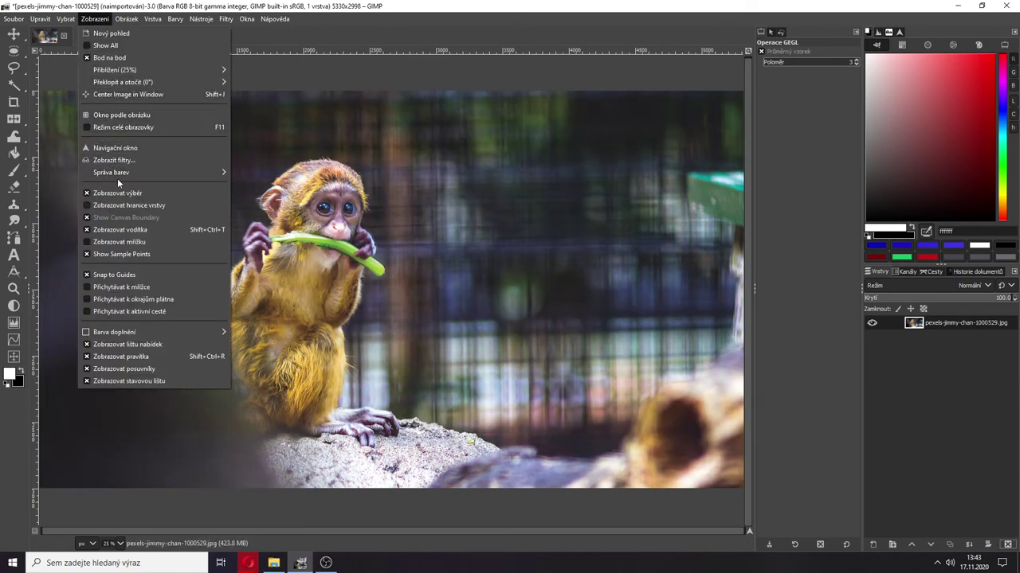
{"action": "mouse_move", "coordinate": [131, 174]}
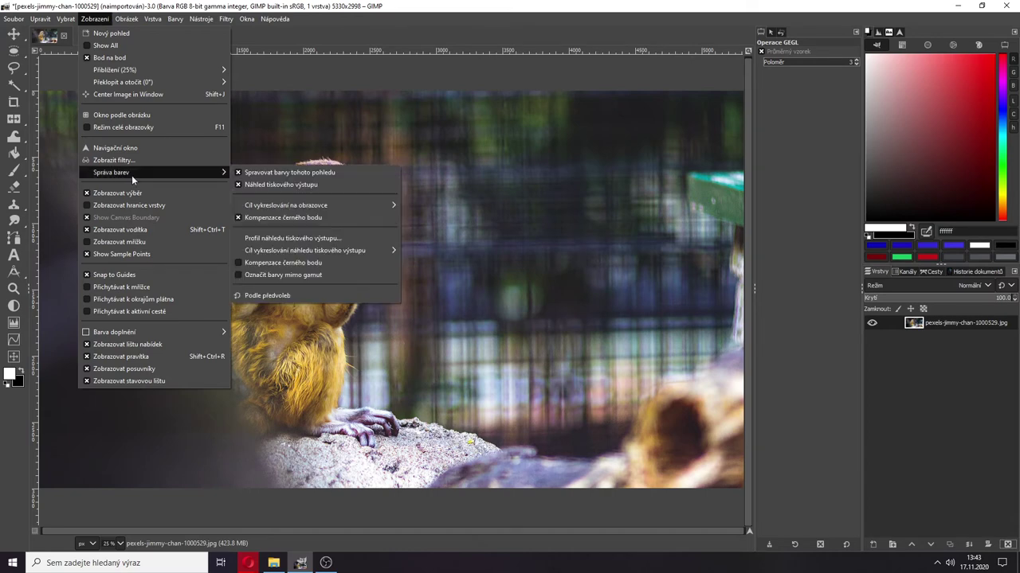
{"action": "left_click", "coordinate": [268, 185]}
{"action": "left_click", "coordinate": [95, 19]}
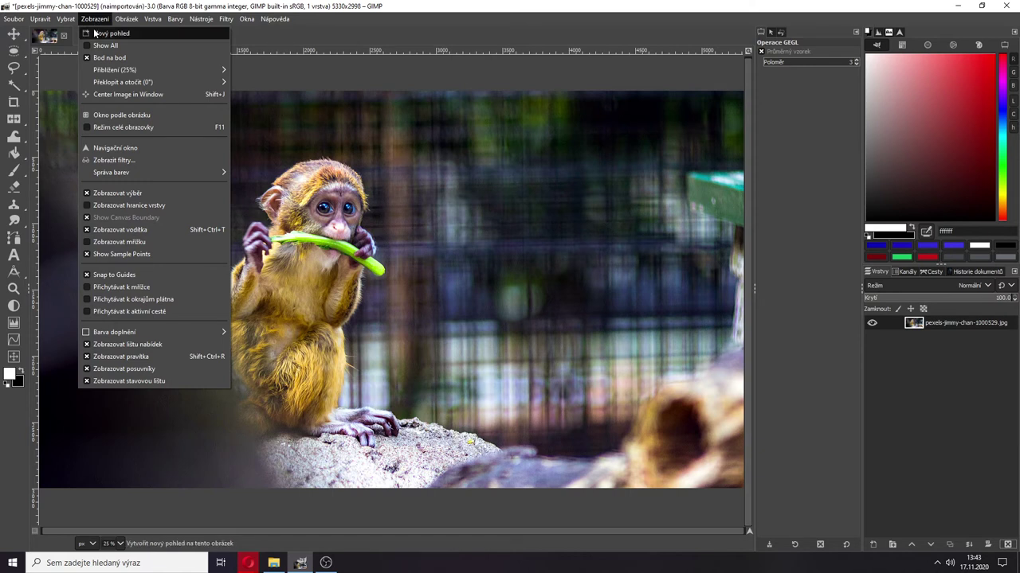
{"action": "mouse_move", "coordinate": [67, 19]}
{"action": "mouse_move", "coordinate": [161, 175]}
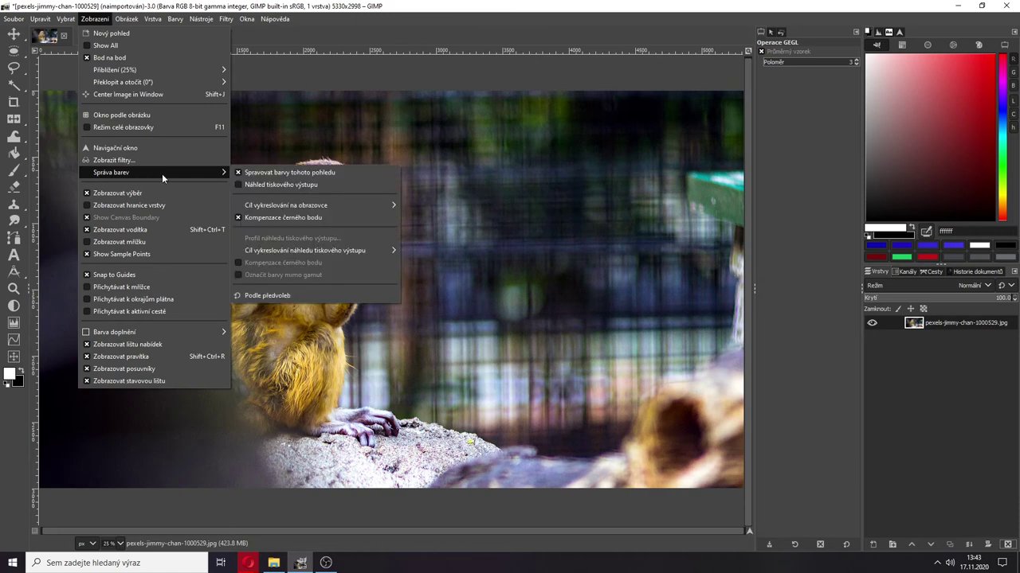
{"action": "left_click", "coordinate": [247, 185]}
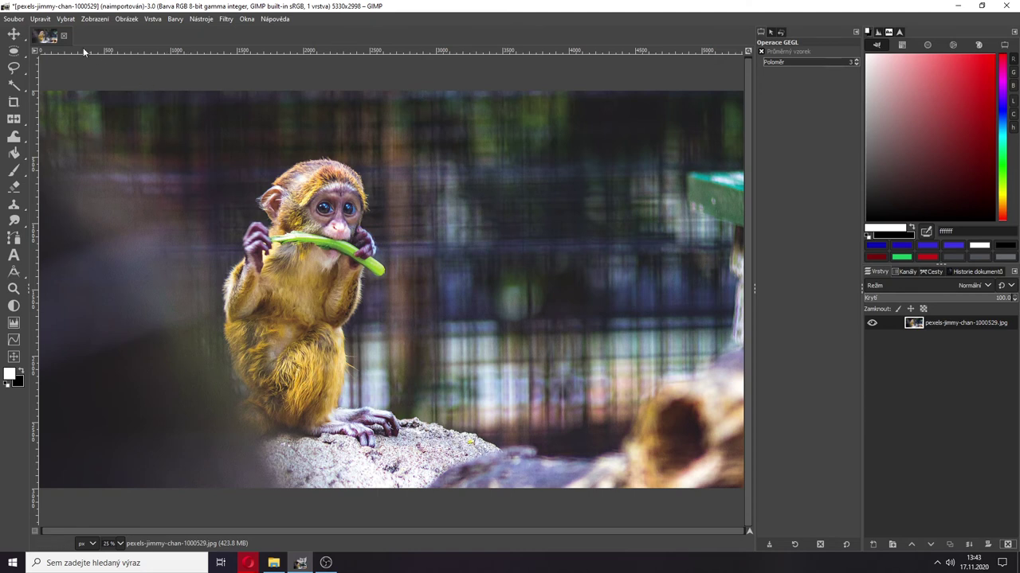
Open the color management preferences and examine the profiles available as the preferred RGB profile.
{"action": "left_click", "coordinate": [13, 18]}
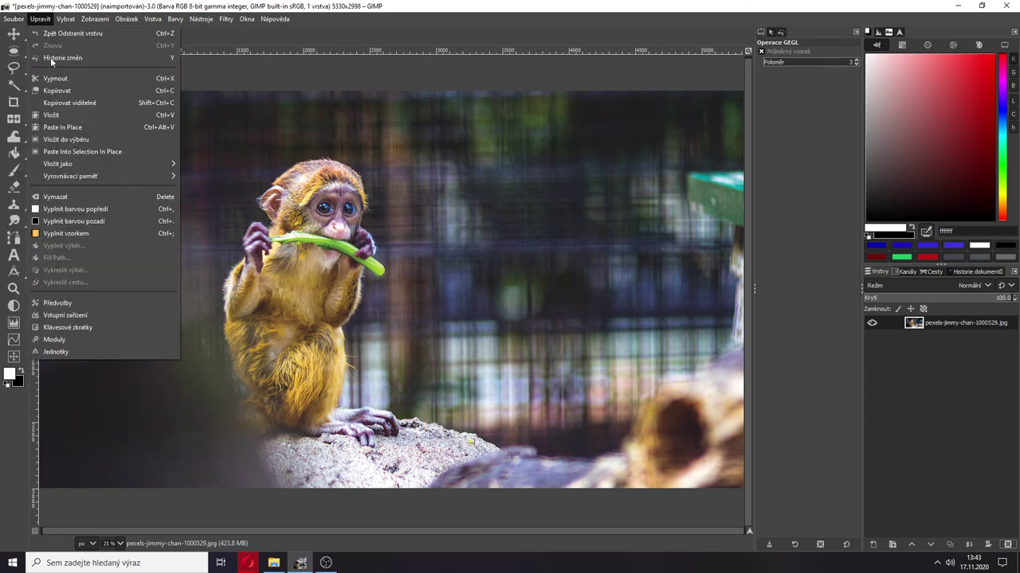
{"action": "left_click", "coordinate": [60, 304]}
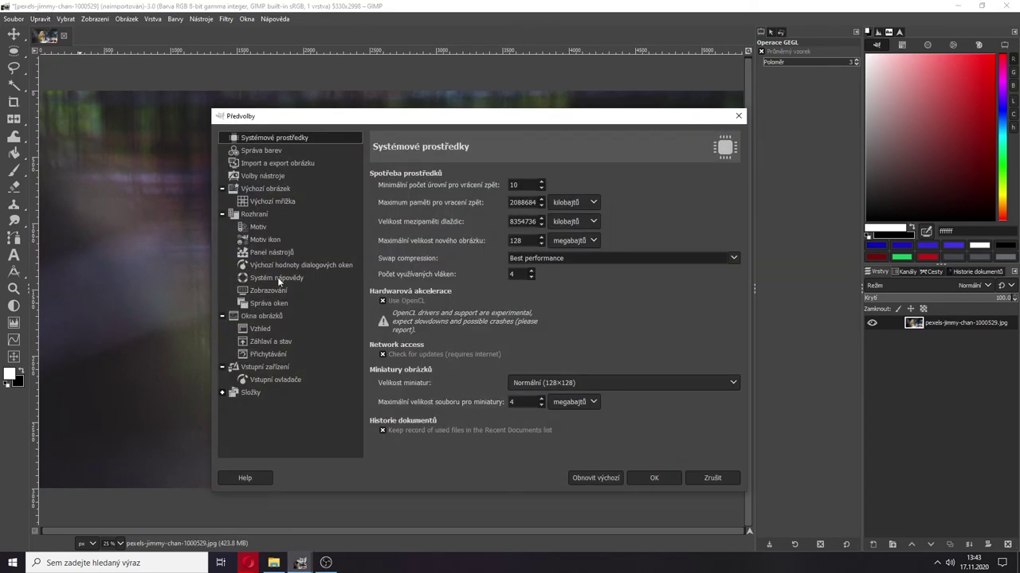
{"action": "left_click", "coordinate": [263, 151]}
{"action": "scroll", "coordinate": [485, 374], "scroll_direction": "down", "scroll_amount": 3}
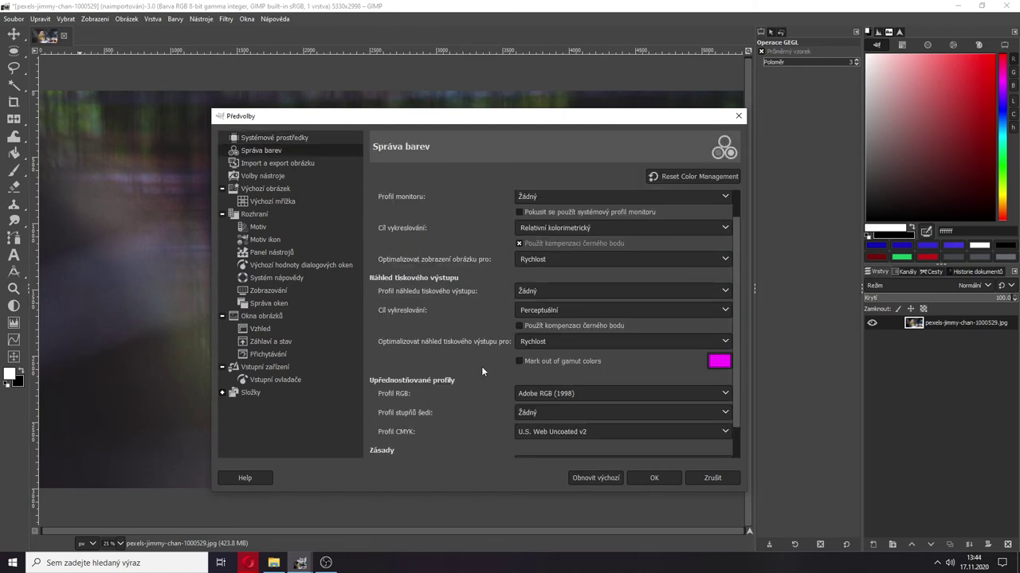
{"action": "left_click", "coordinate": [561, 355]}
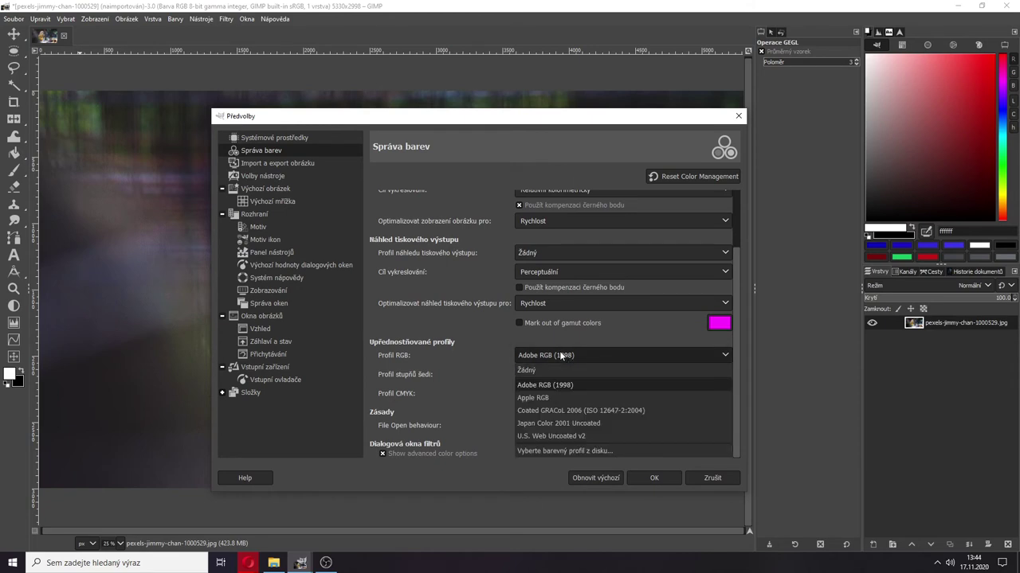
{"action": "left_click", "coordinate": [561, 355]}
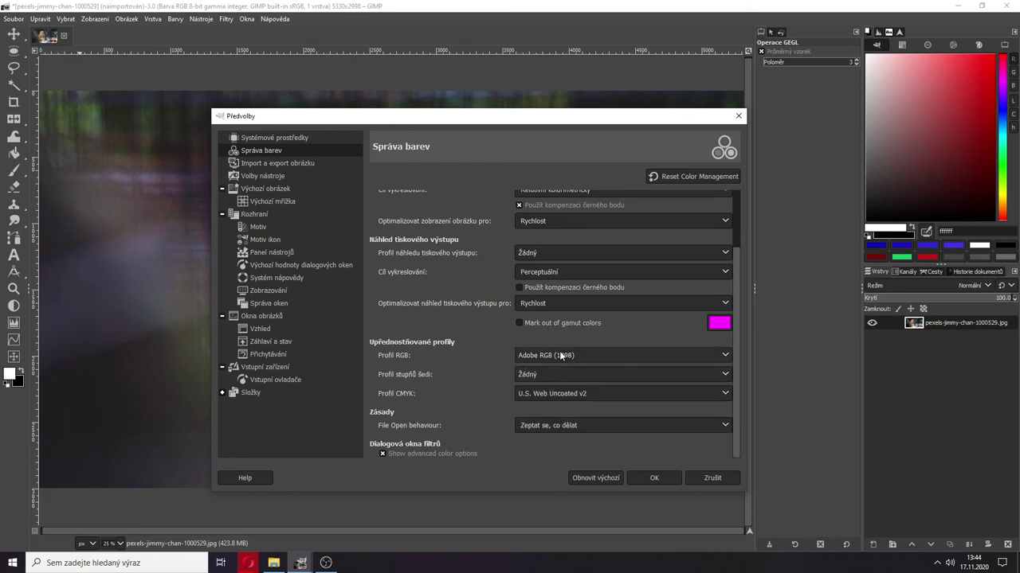
Set the preferred RGB profile to PAL_SECAM.icc from the RGB folder of the Adobe ICC profiles on disk.
{"action": "left_click", "coordinate": [561, 356]}
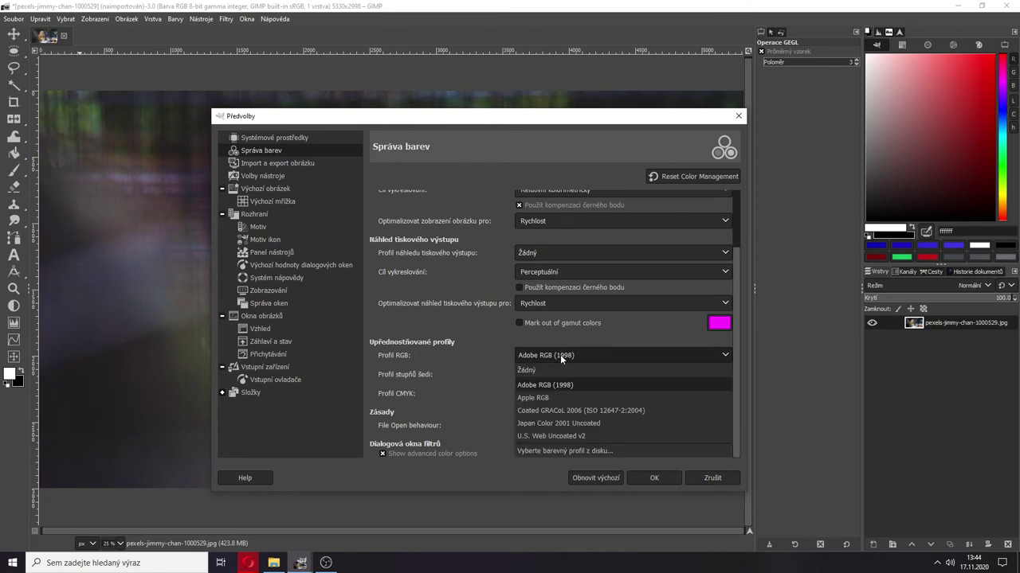
{"action": "left_click", "coordinate": [548, 451]}
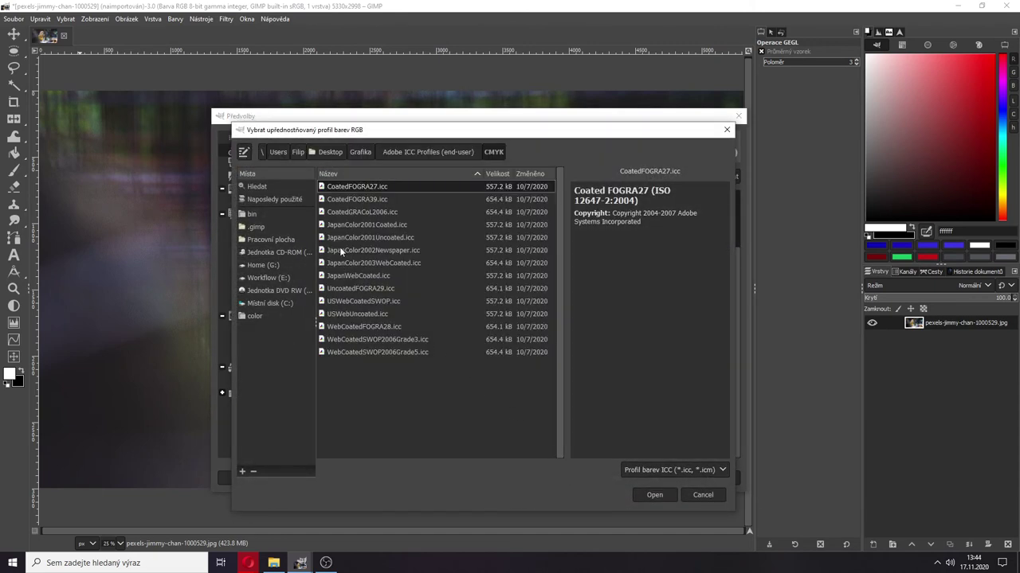
{"action": "left_click", "coordinate": [406, 152]}
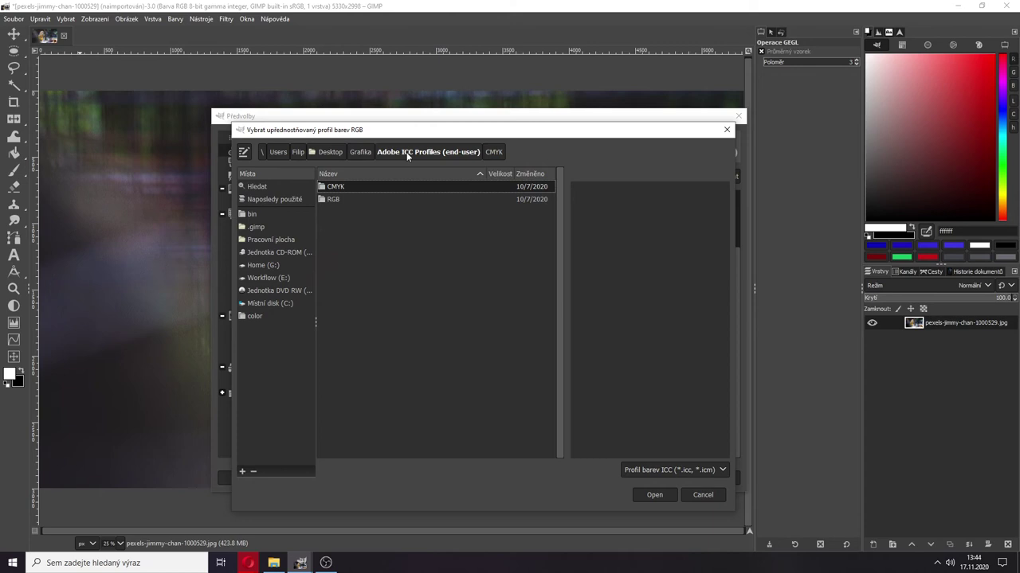
{"action": "double_click", "coordinate": [349, 198]}
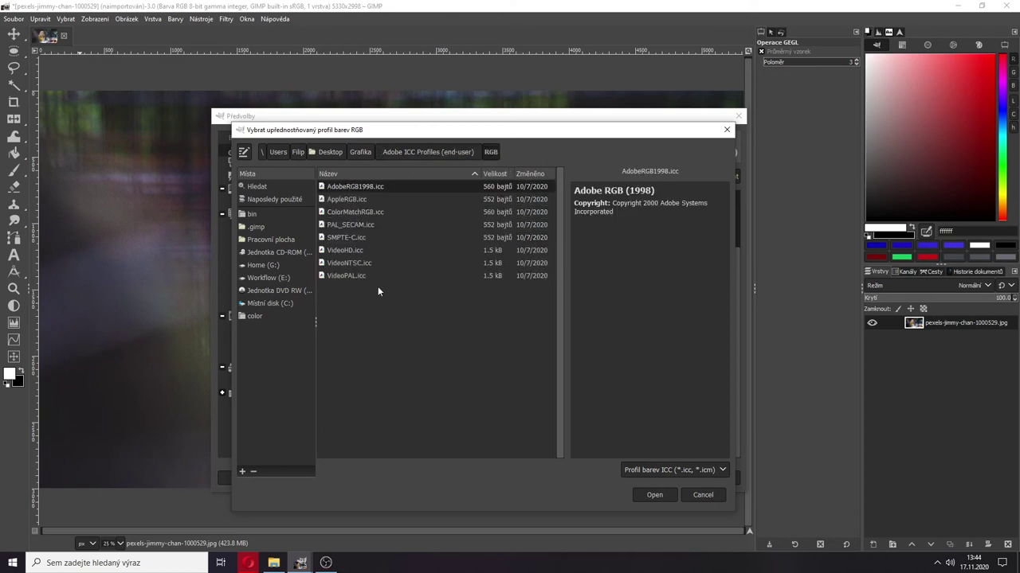
{"action": "left_click", "coordinate": [343, 237]}
{"action": "left_click", "coordinate": [355, 223]}
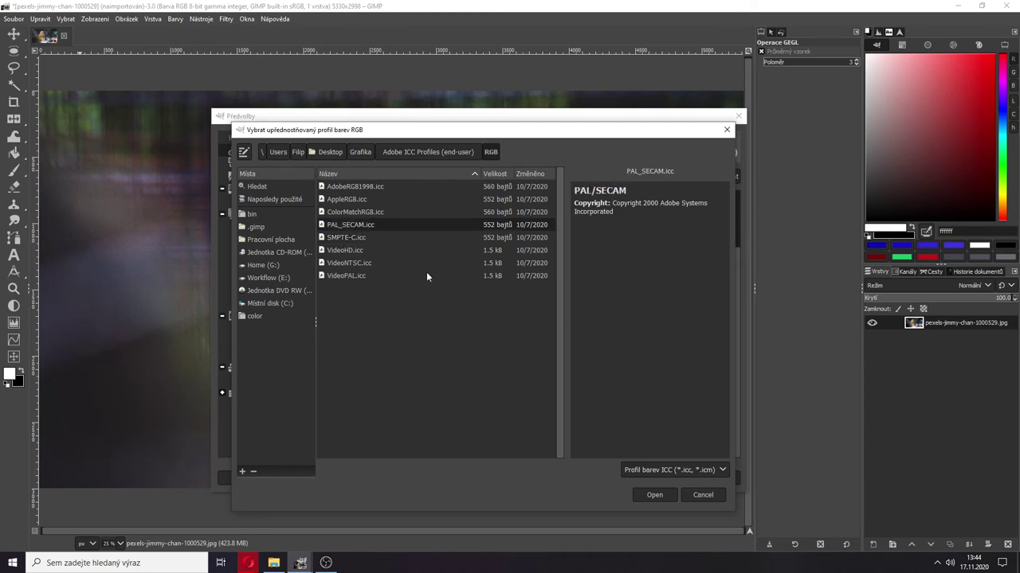
{"action": "left_click", "coordinate": [654, 495]}
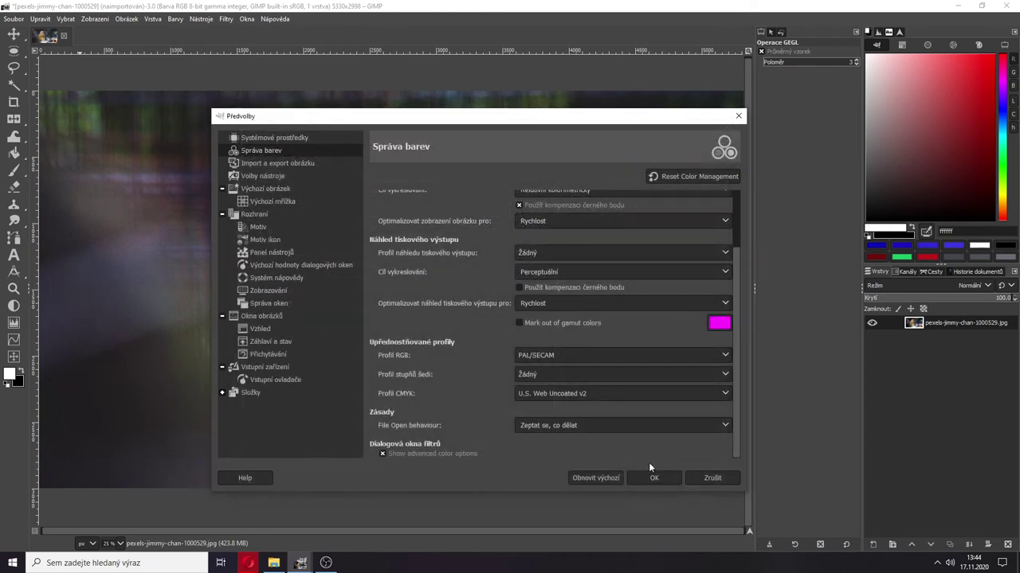
Review the choices for the preferred CMYK profile without changing it, and apply the preferences.
{"action": "left_click", "coordinate": [541, 393]}
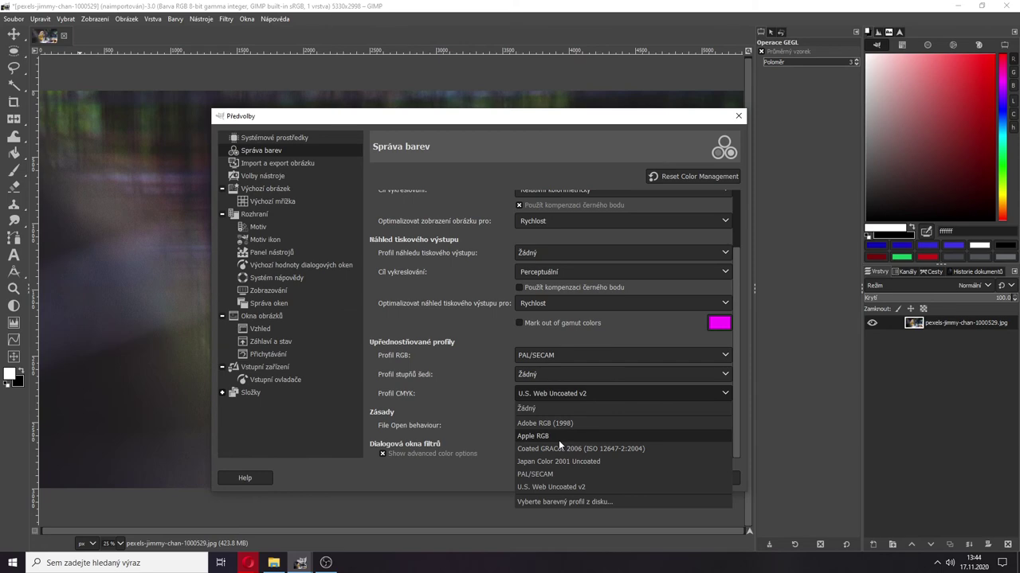
{"action": "left_click", "coordinate": [460, 364]}
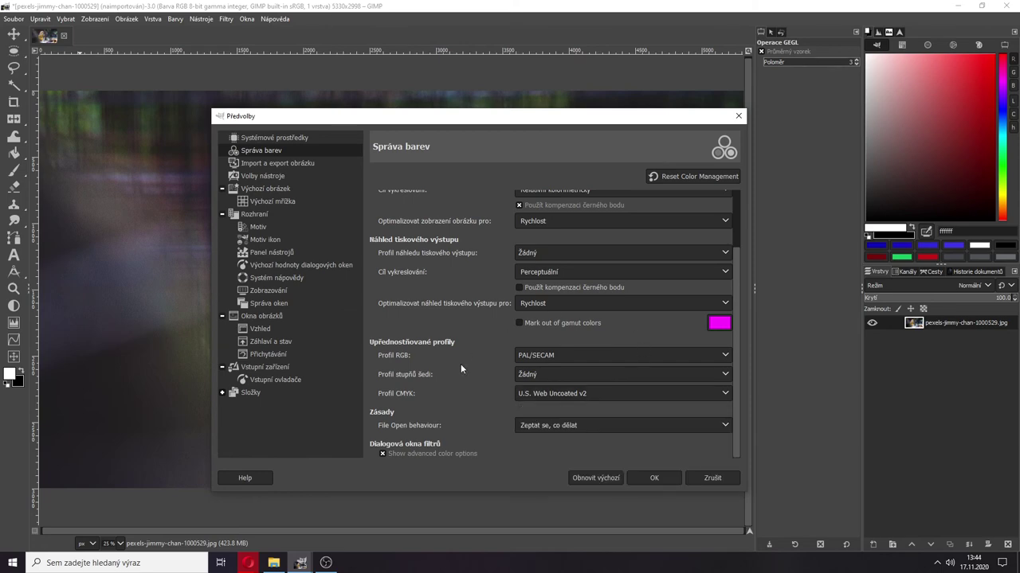
{"action": "left_click", "coordinate": [648, 476]}
Check the details of the photo's current color profile and convert the photo to the Apple RGB profile.
{"action": "left_click", "coordinate": [175, 19]}
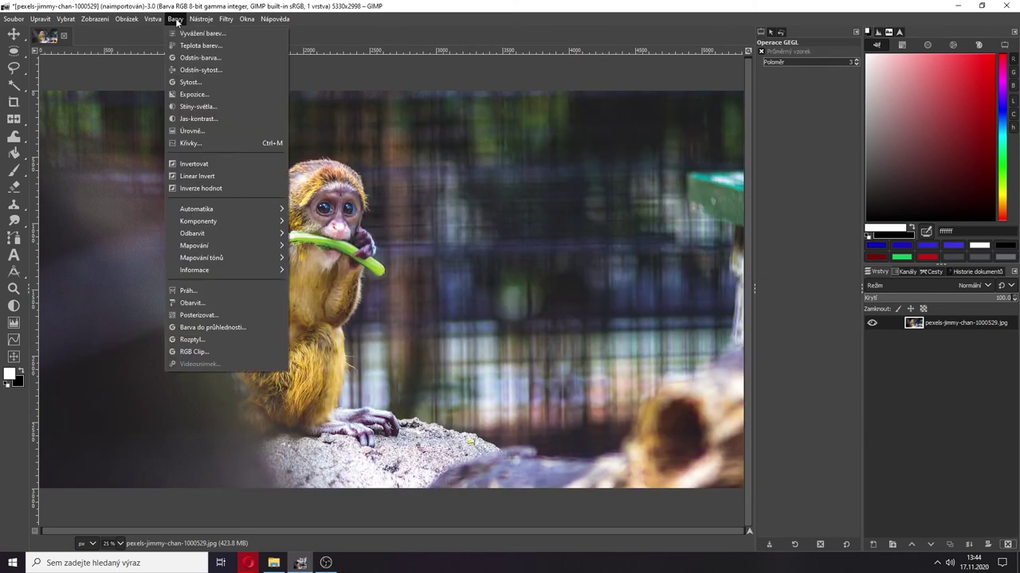
{"action": "mouse_move", "coordinate": [201, 19]}
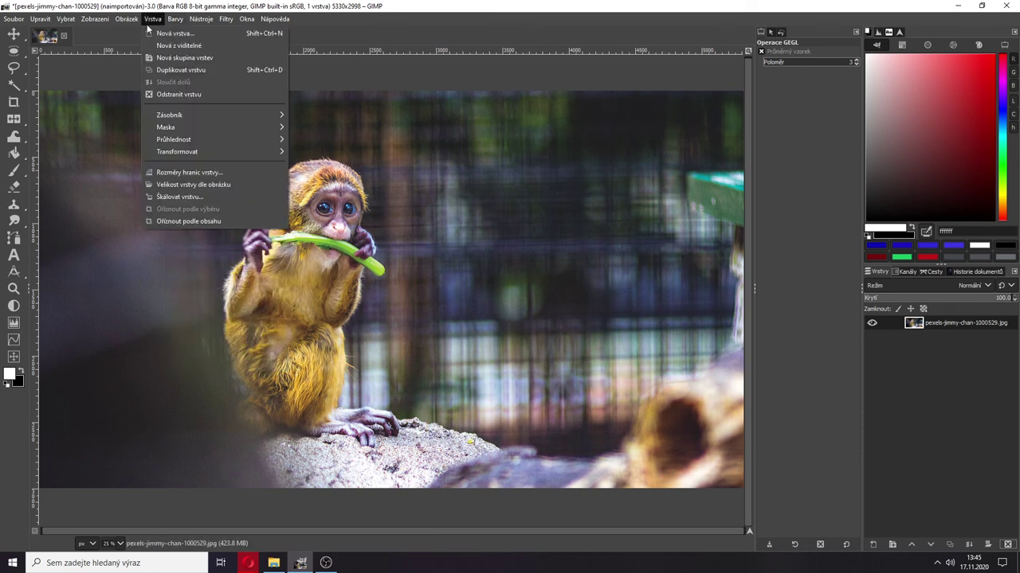
{"action": "mouse_move", "coordinate": [135, 25]}
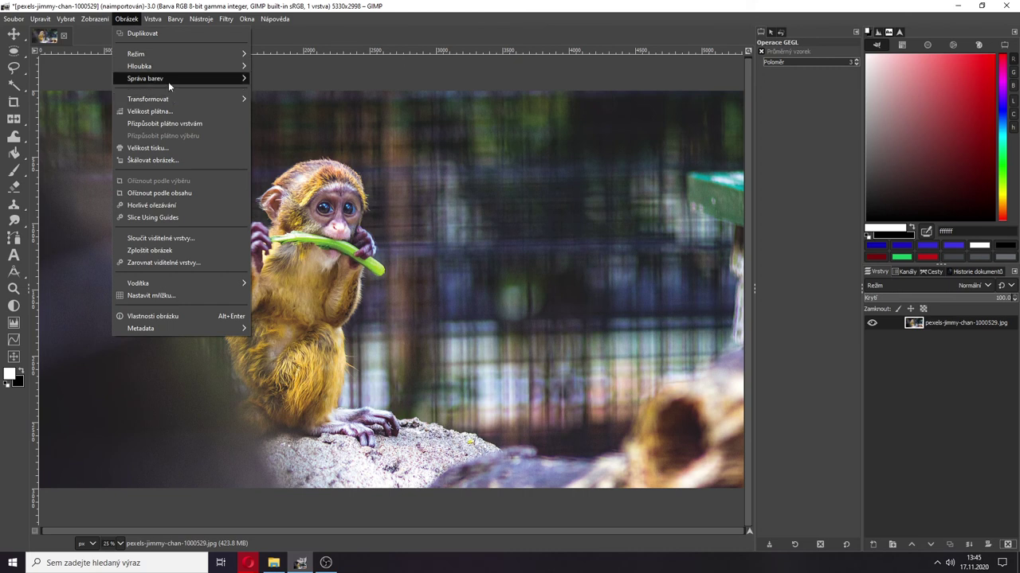
{"action": "mouse_move", "coordinate": [171, 80]}
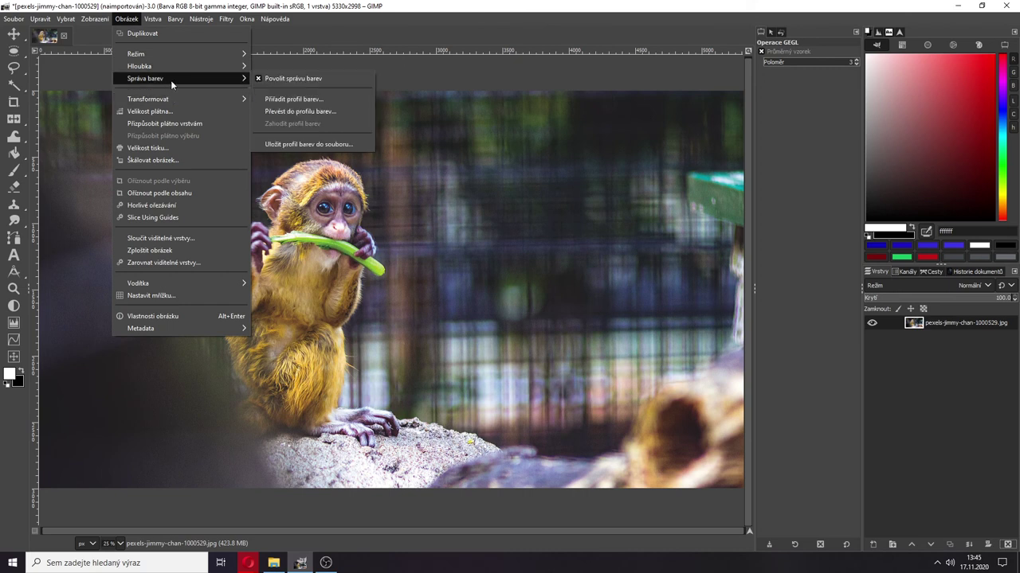
{"action": "left_click", "coordinate": [316, 111]}
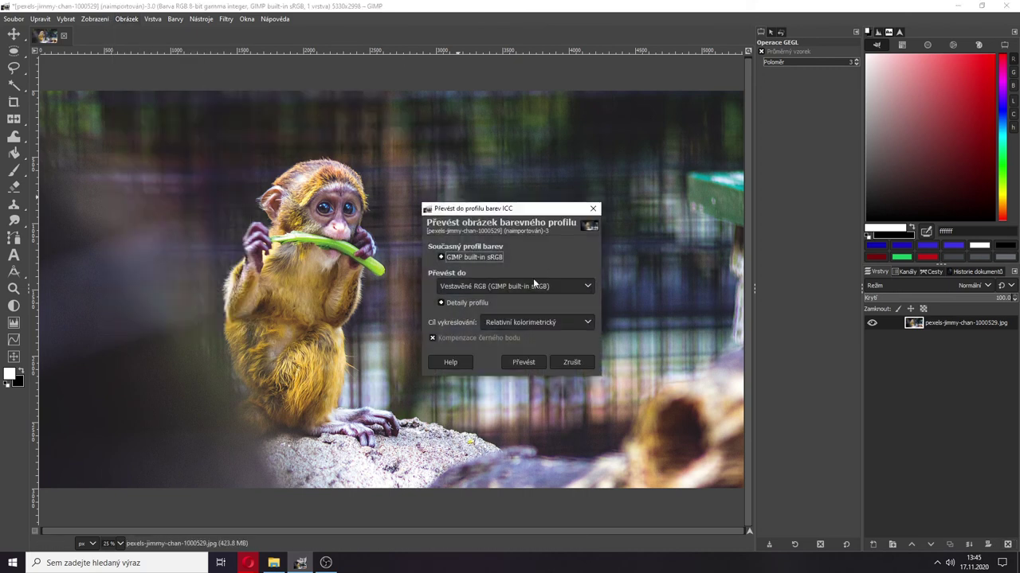
{"action": "left_click", "coordinate": [447, 260]}
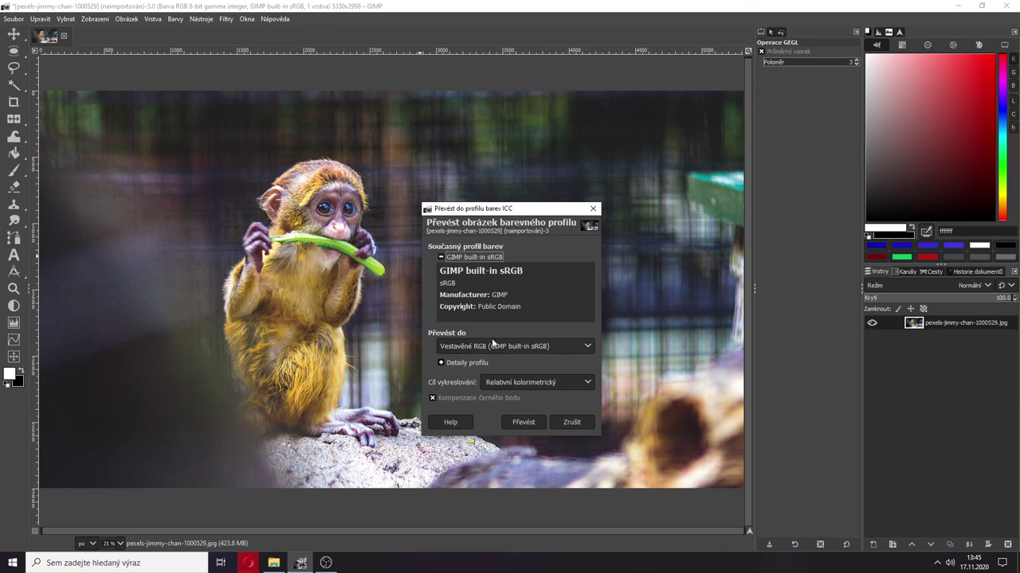
{"action": "left_click", "coordinate": [457, 347]}
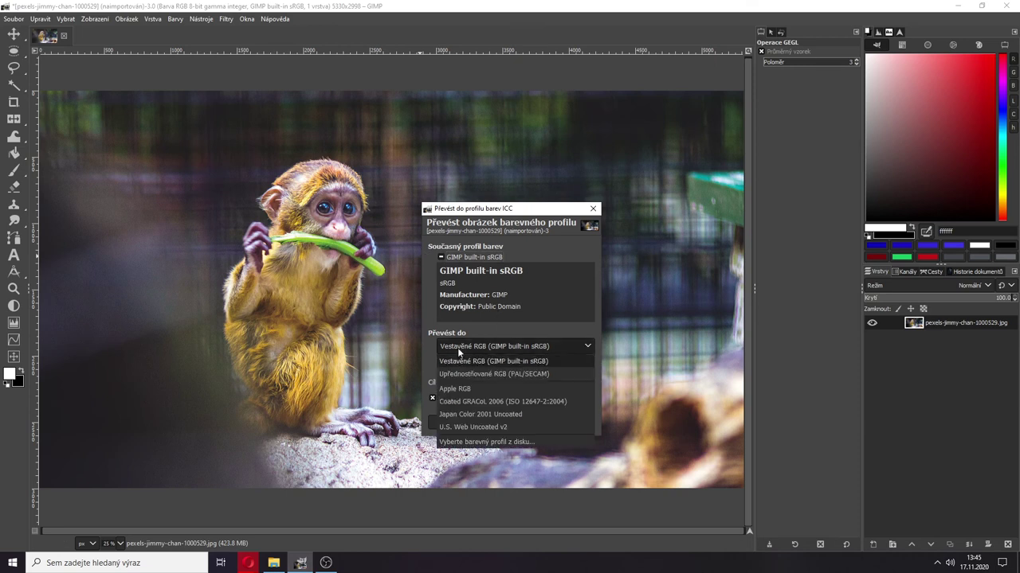
{"action": "left_click", "coordinate": [461, 388]}
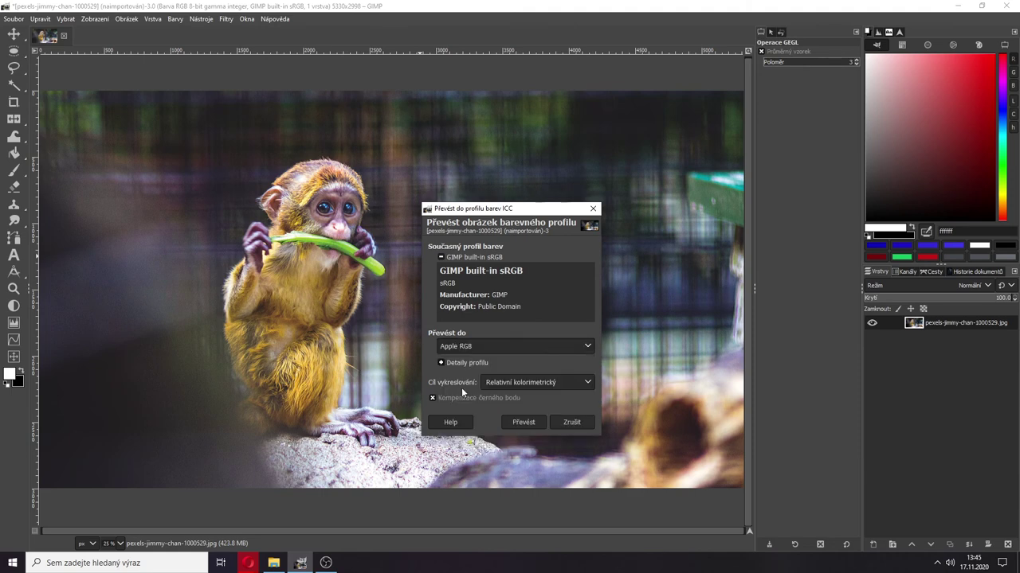
{"action": "left_click", "coordinate": [516, 424]}
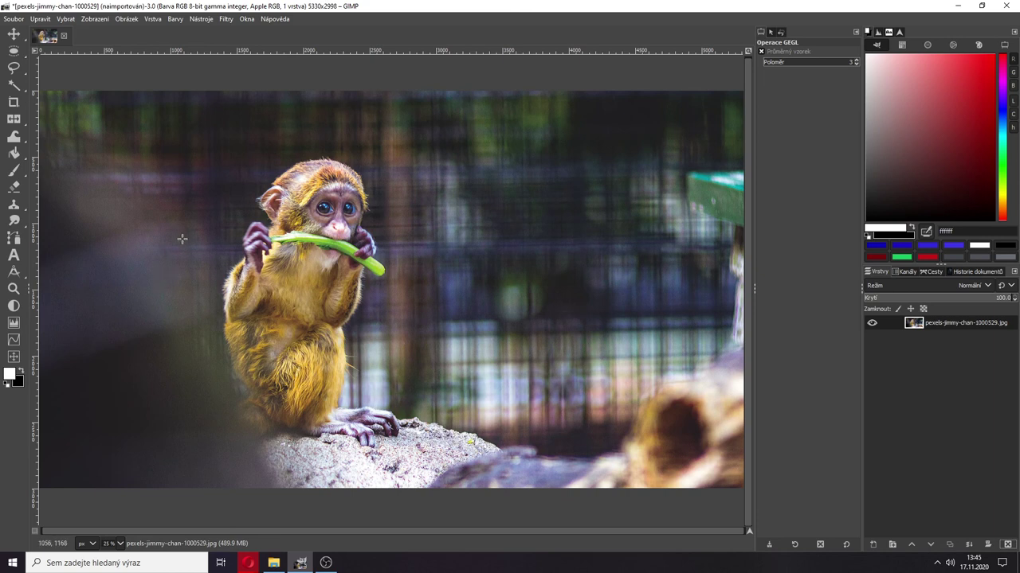
Open the image properties and examine the photo's general properties and assigned color profile.
{"action": "left_click", "coordinate": [176, 19]}
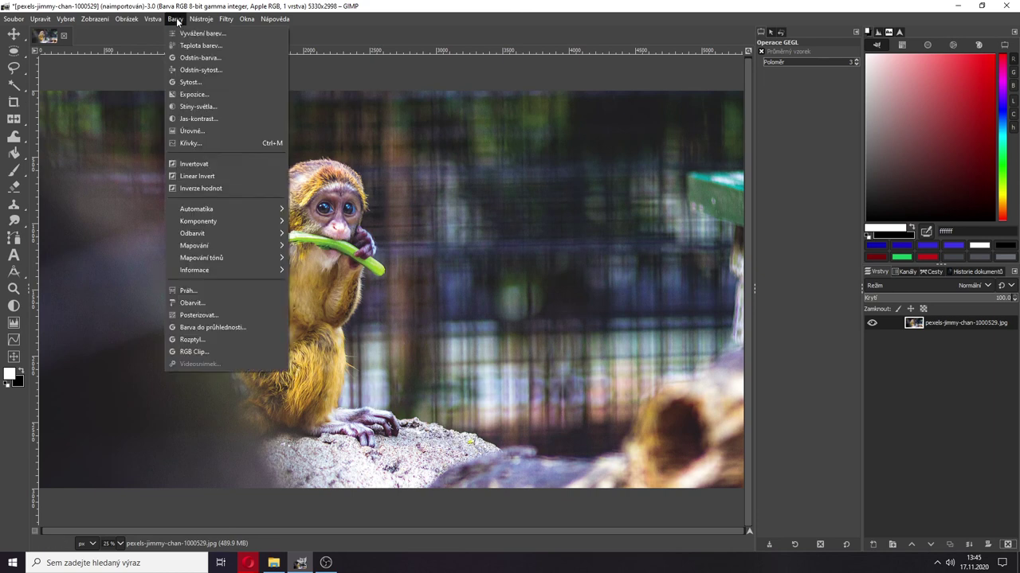
{"action": "mouse_move", "coordinate": [192, 22]}
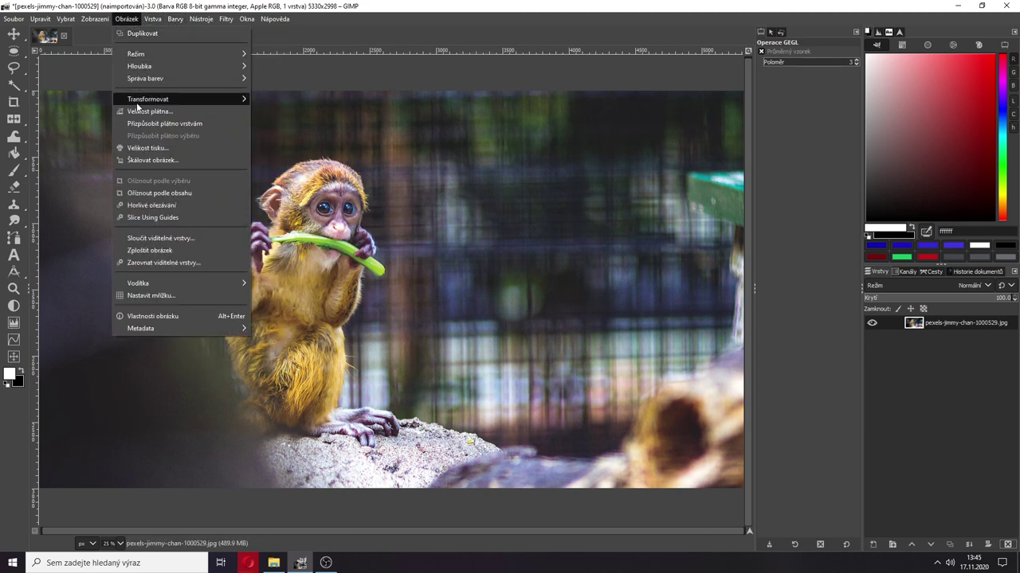
{"action": "left_click", "coordinate": [165, 316]}
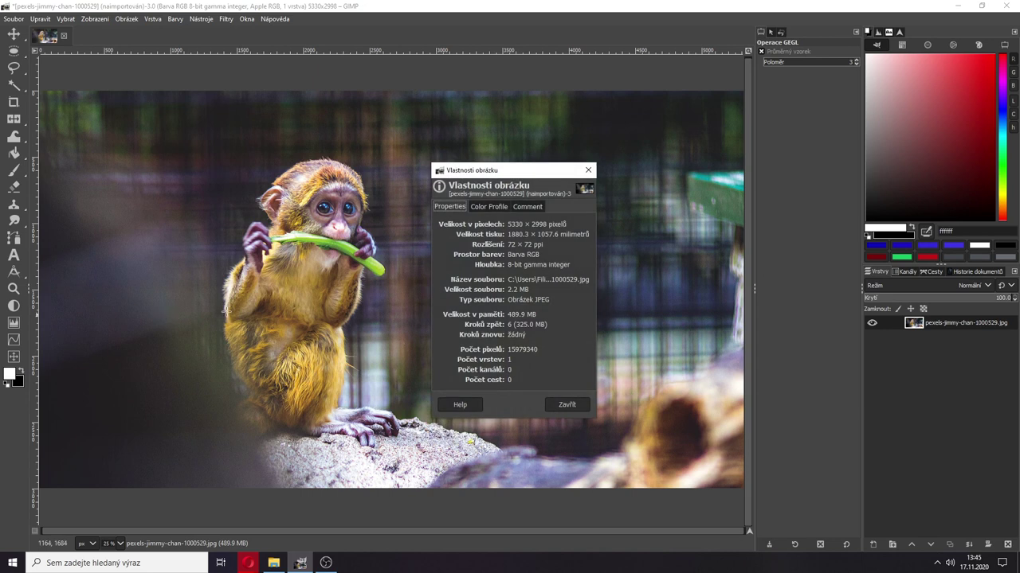
{"action": "left_click", "coordinate": [484, 206]}
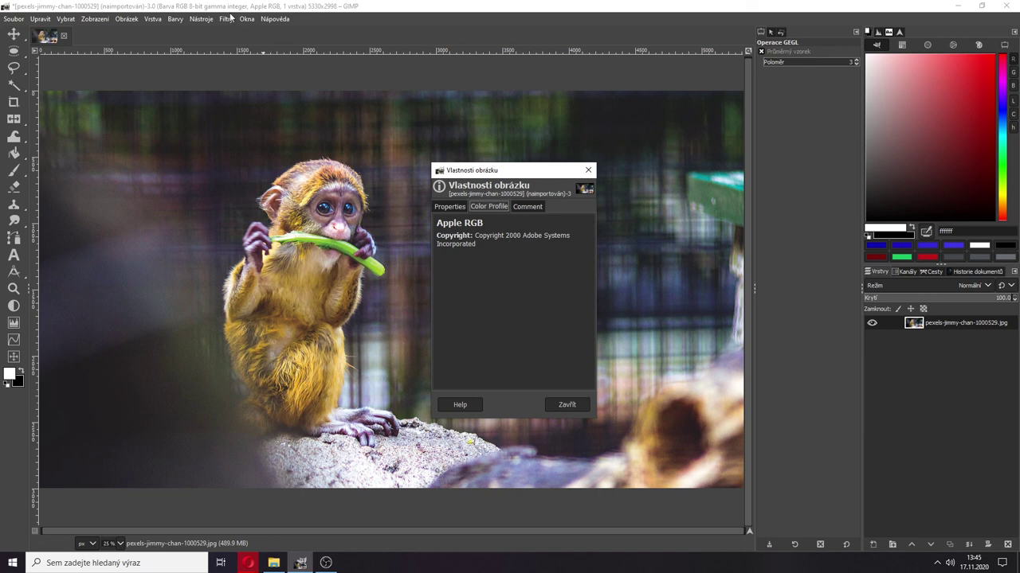
Examine the photo's Exif, XMP and IPTC metadata, and close the metadata viewer and the image properties.
{"action": "left_click", "coordinate": [158, 20]}
{"action": "mouse_move", "coordinate": [169, 23]}
{"action": "mouse_move", "coordinate": [127, 19]}
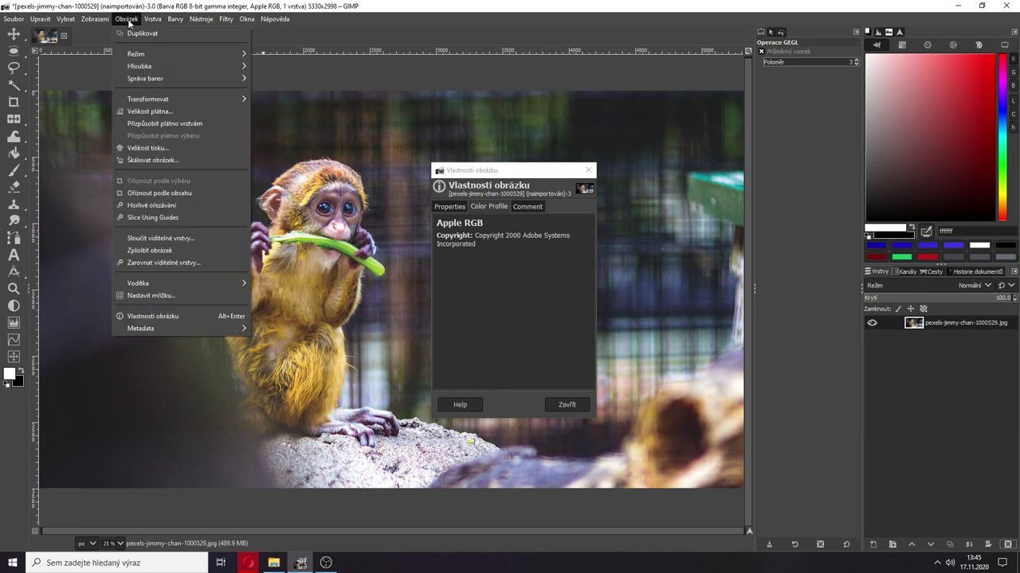
{"action": "mouse_move", "coordinate": [145, 329]}
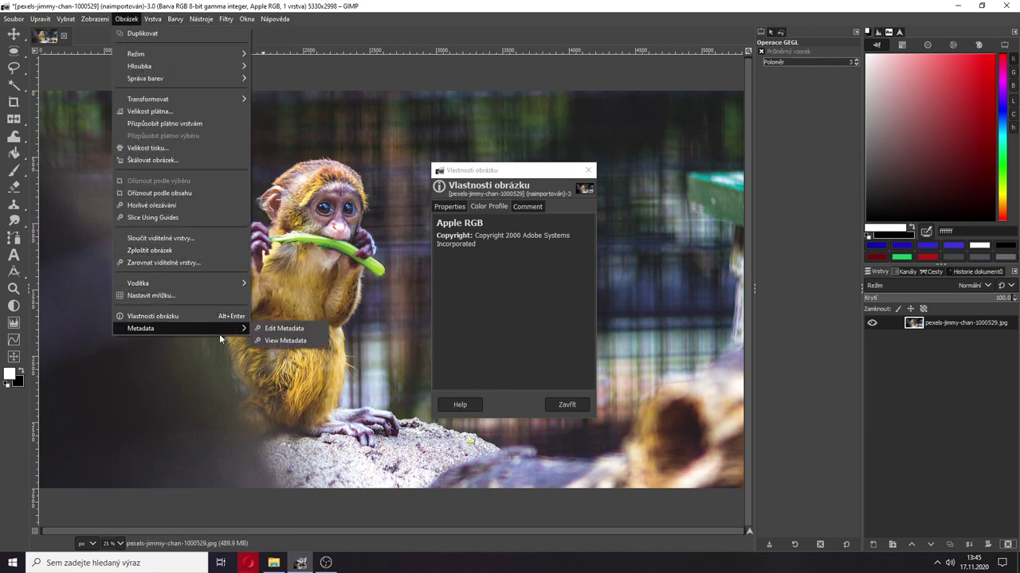
{"action": "left_click", "coordinate": [284, 341]}
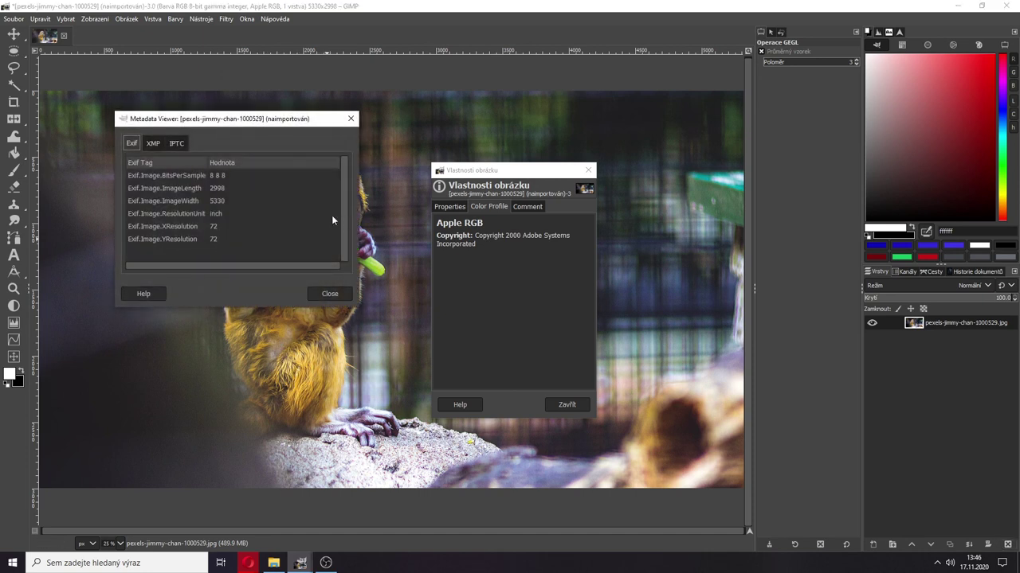
{"action": "left_click", "coordinate": [153, 143]}
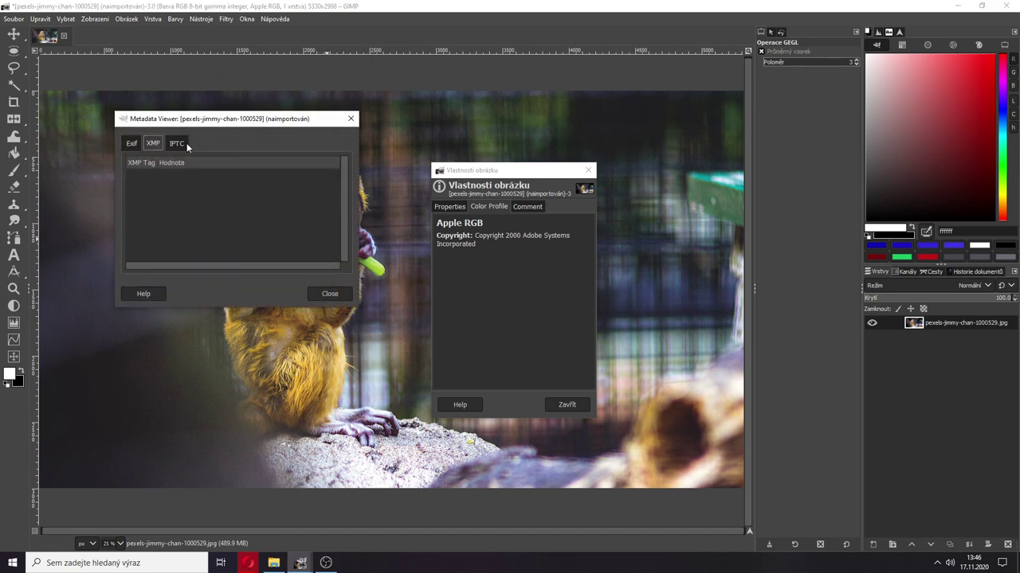
{"action": "left_click", "coordinate": [185, 145]}
{"action": "left_click", "coordinate": [131, 146]}
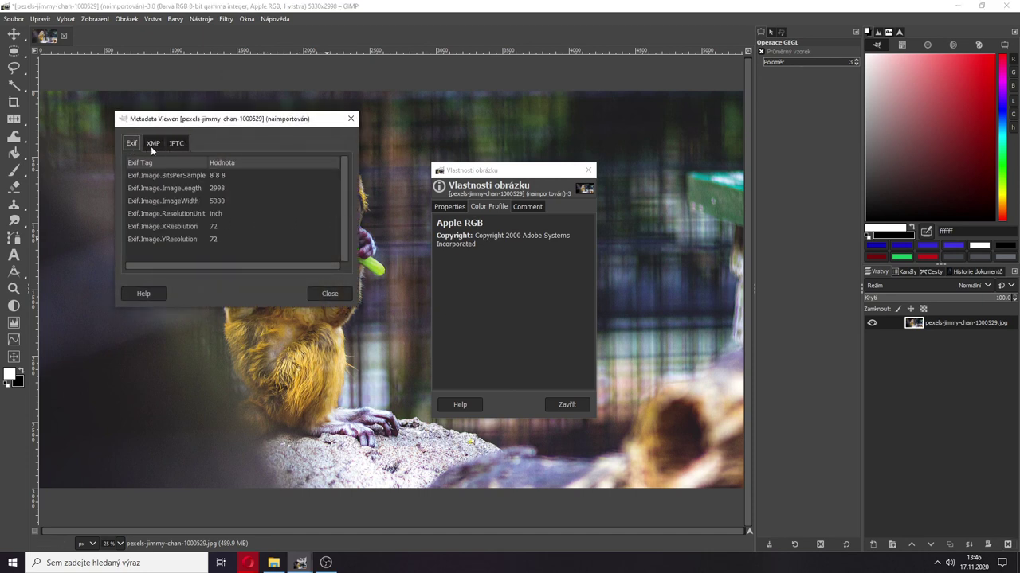
{"action": "left_click", "coordinate": [223, 178]}
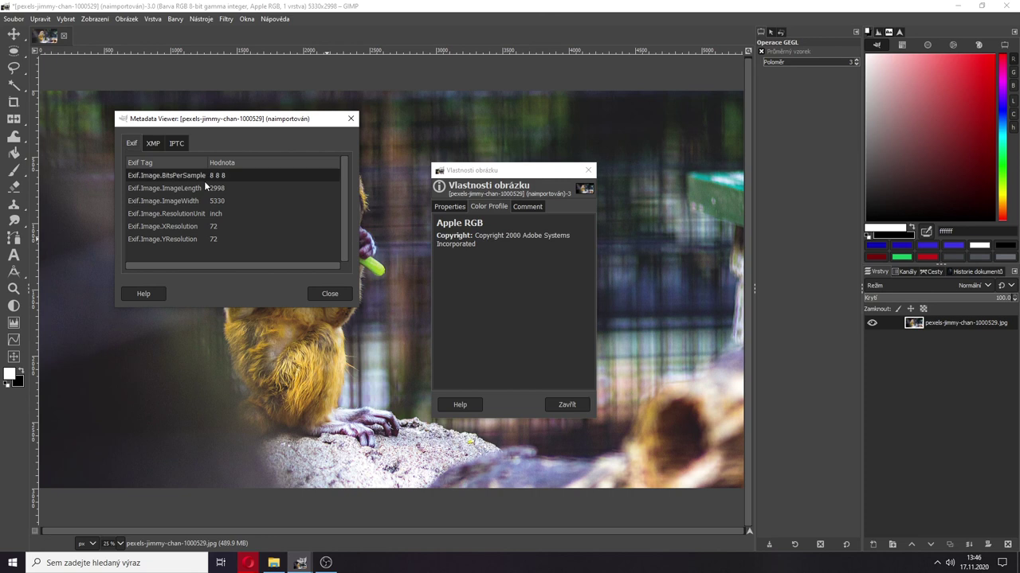
{"action": "left_click", "coordinate": [350, 118]}
{"action": "left_click", "coordinate": [588, 170]}
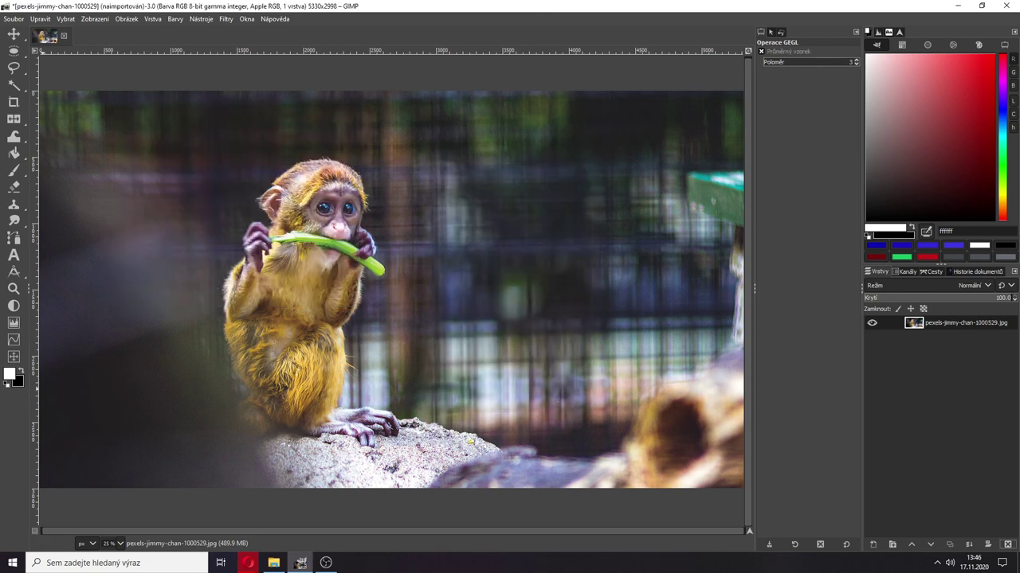